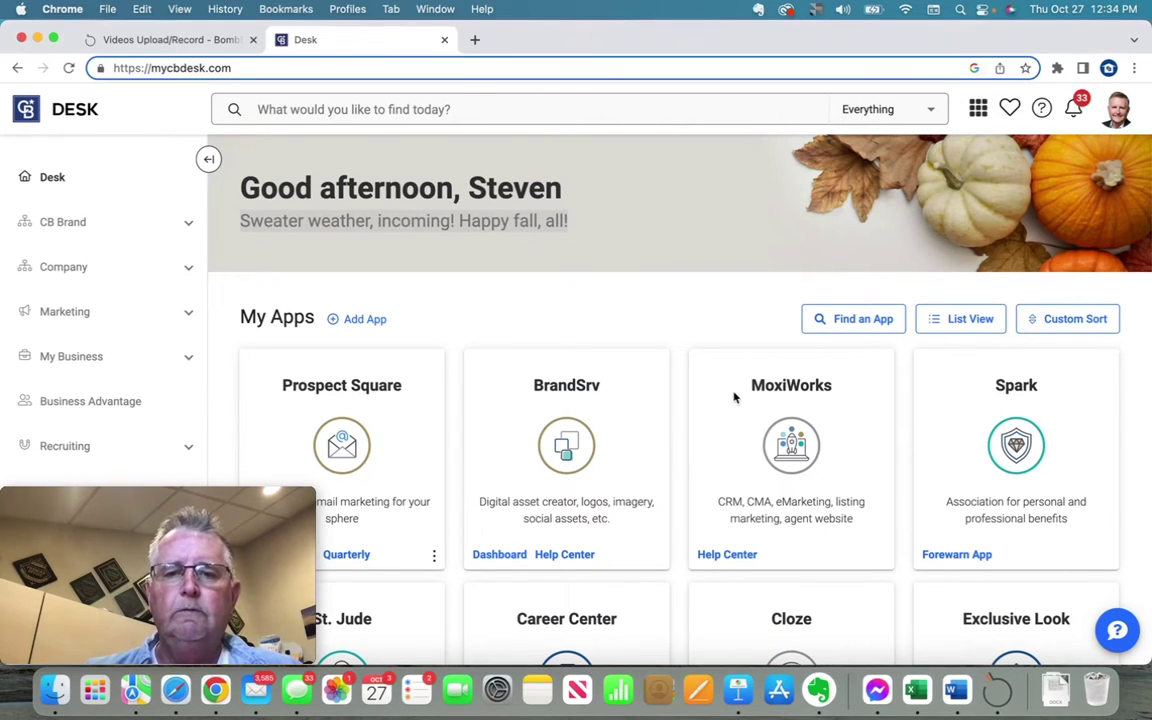
- Open MoxiWorks from the My Apps dashboard and go to its Present section
mouse_move(755, 407)
left_mouse_down()
mouse_move(686, 404)
mouse_move(746, 400)
mouse_move(794, 462)
mouse_move(750, 420)
left_mouse_up()
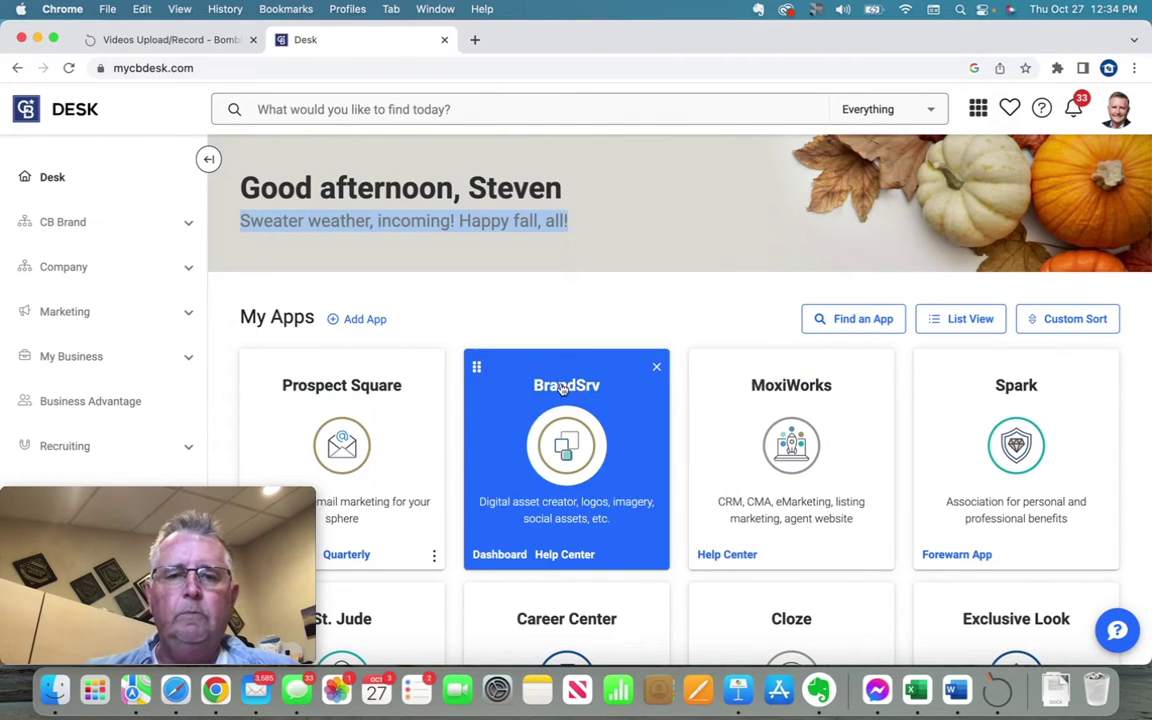
scroll(866, 466, "down", 5)
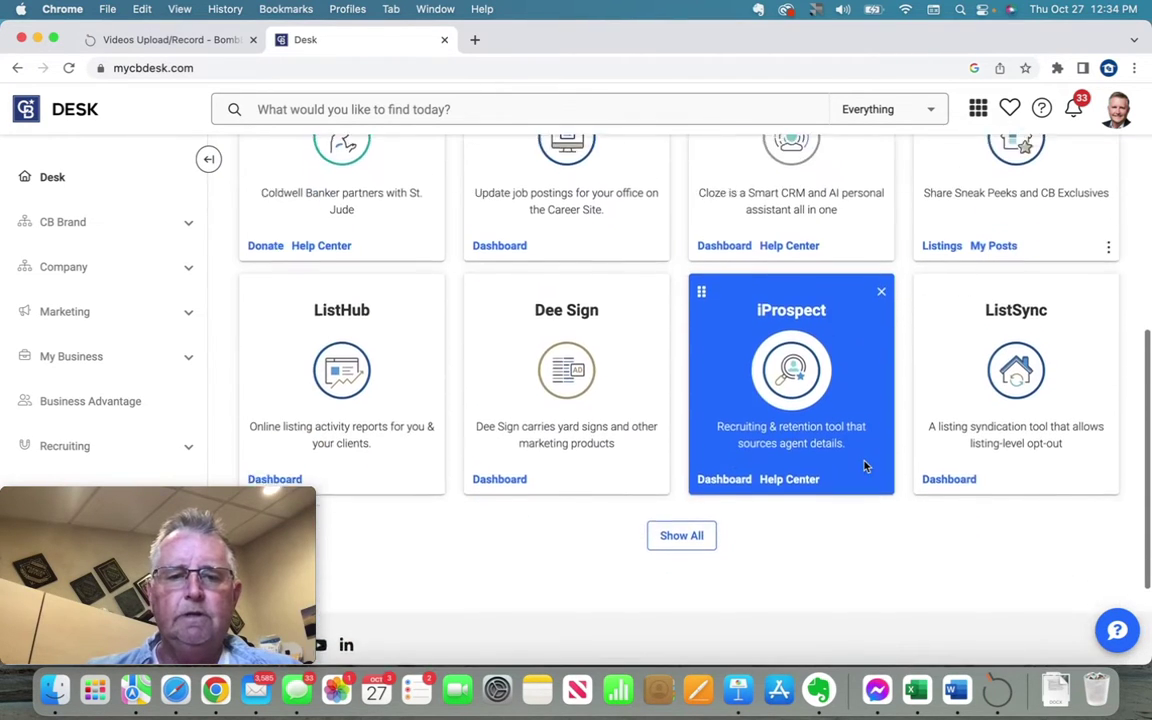
scroll(866, 466, "up", 4)
scroll(866, 466, "up", 2)
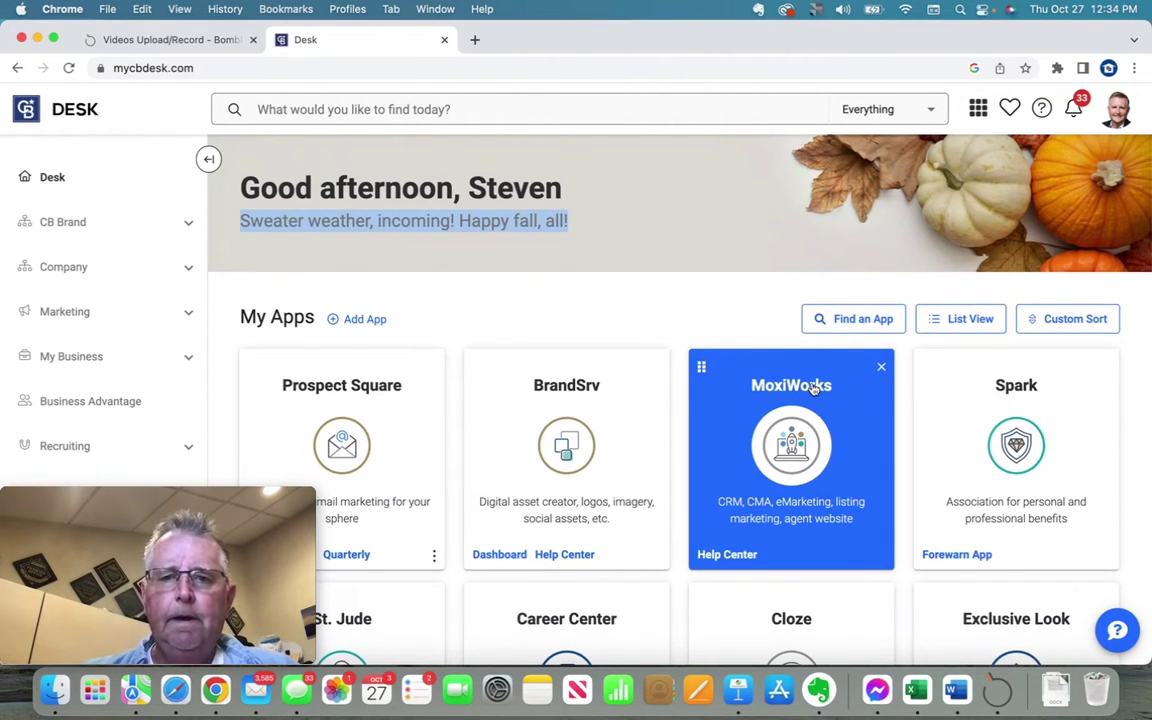
left_click(798, 389)
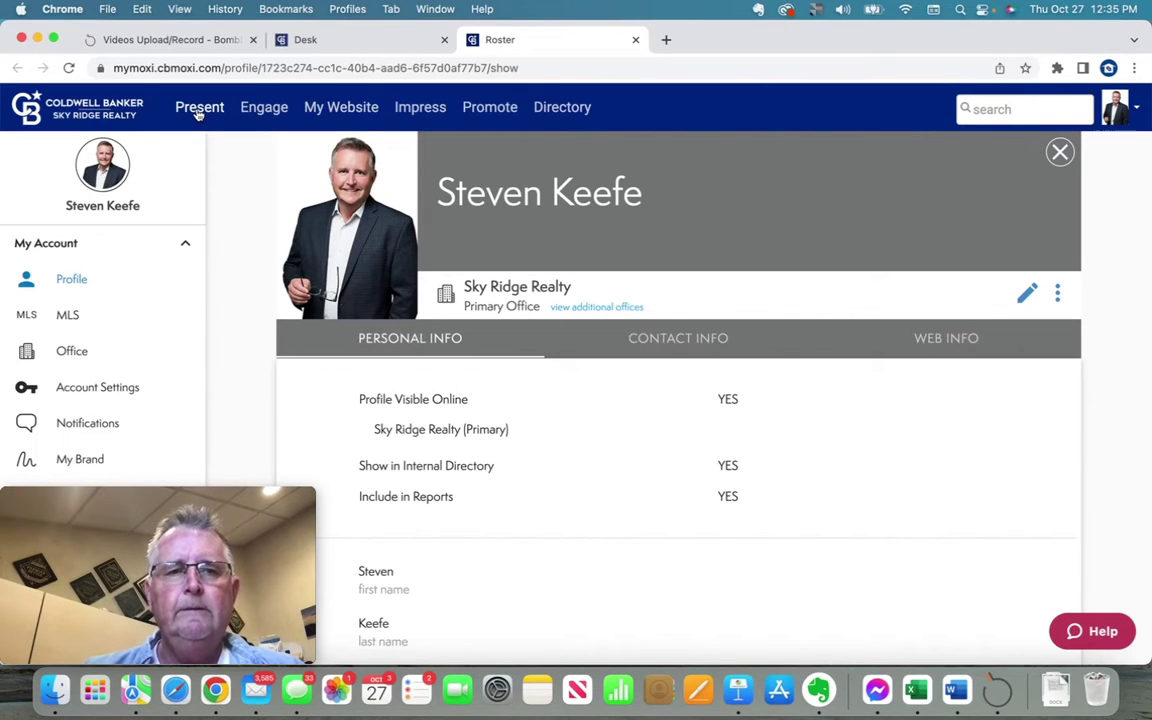
left_click(200, 108)
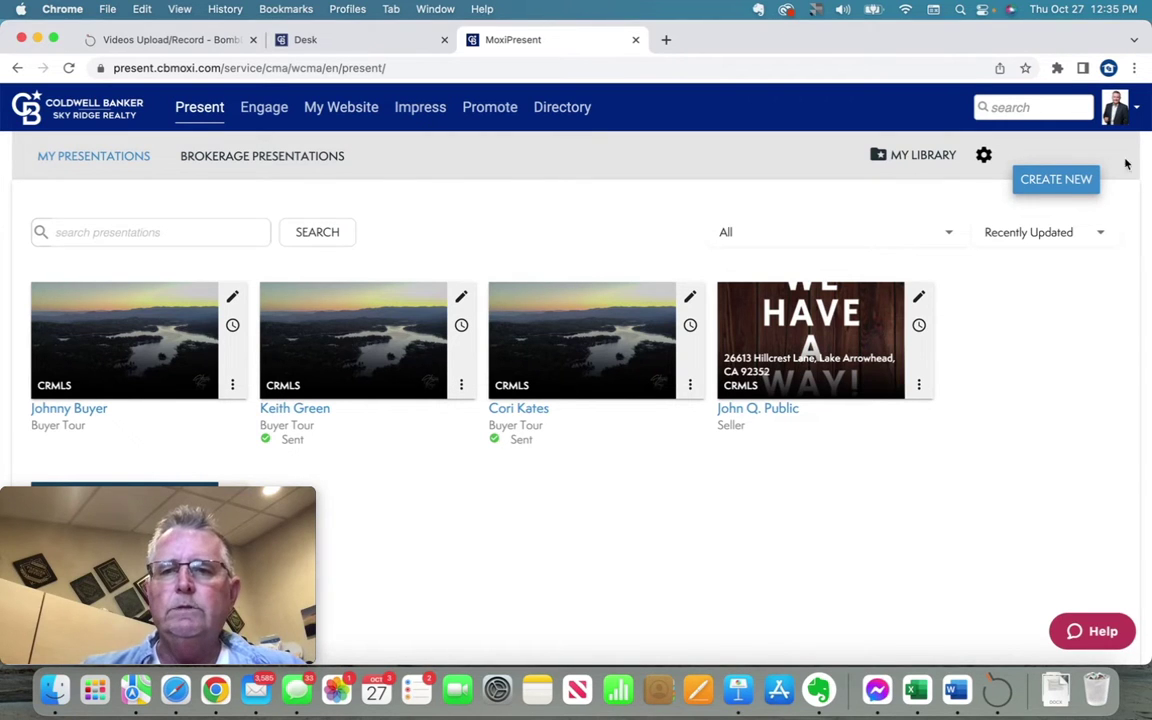
- Start a new Buyer Tour presentation based on the Default buyer tour brokerage template
left_click(1052, 185)
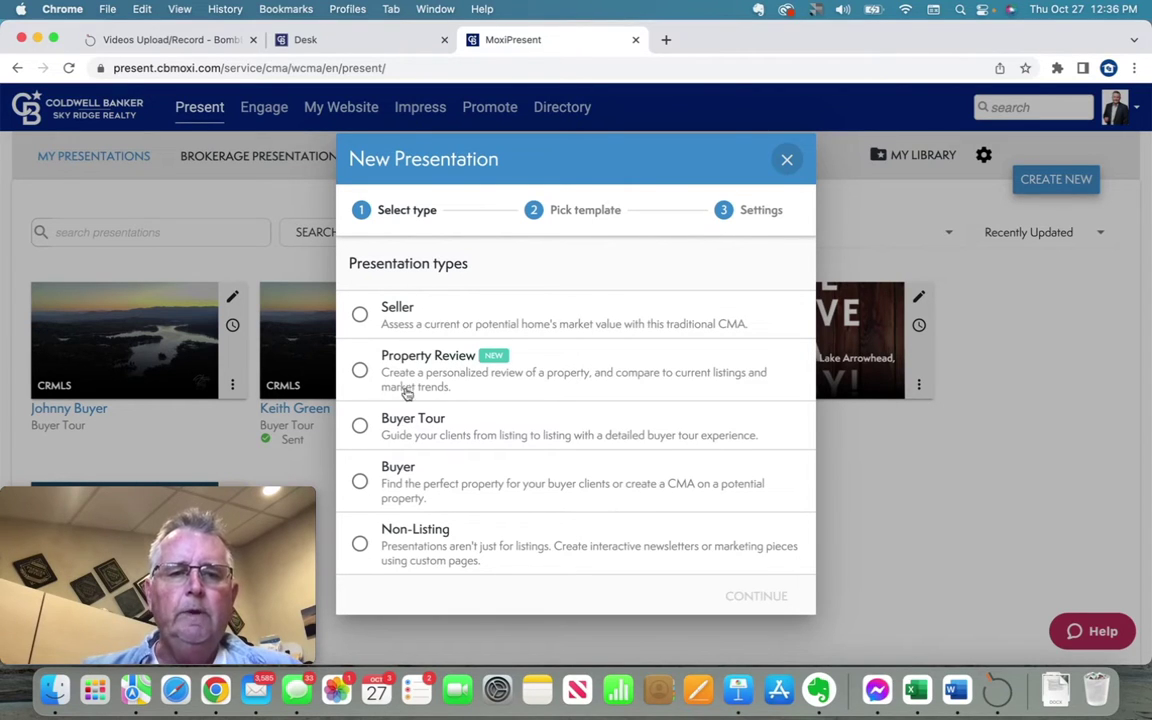
left_click(361, 426)
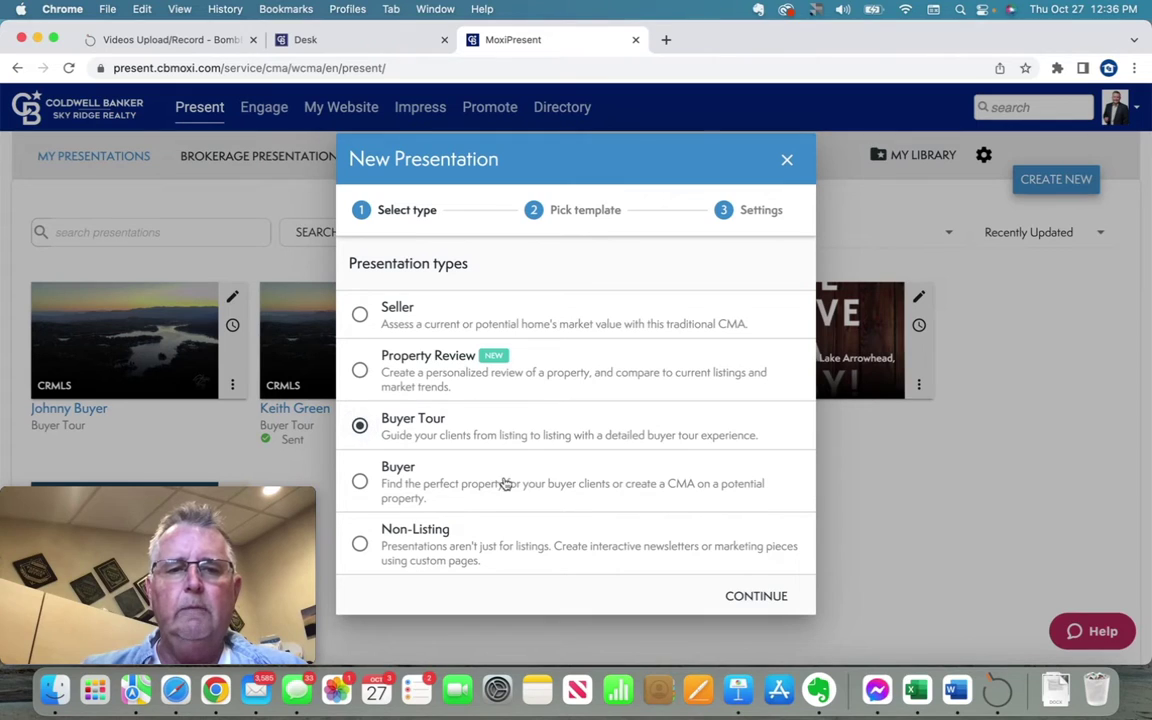
left_click(766, 600)
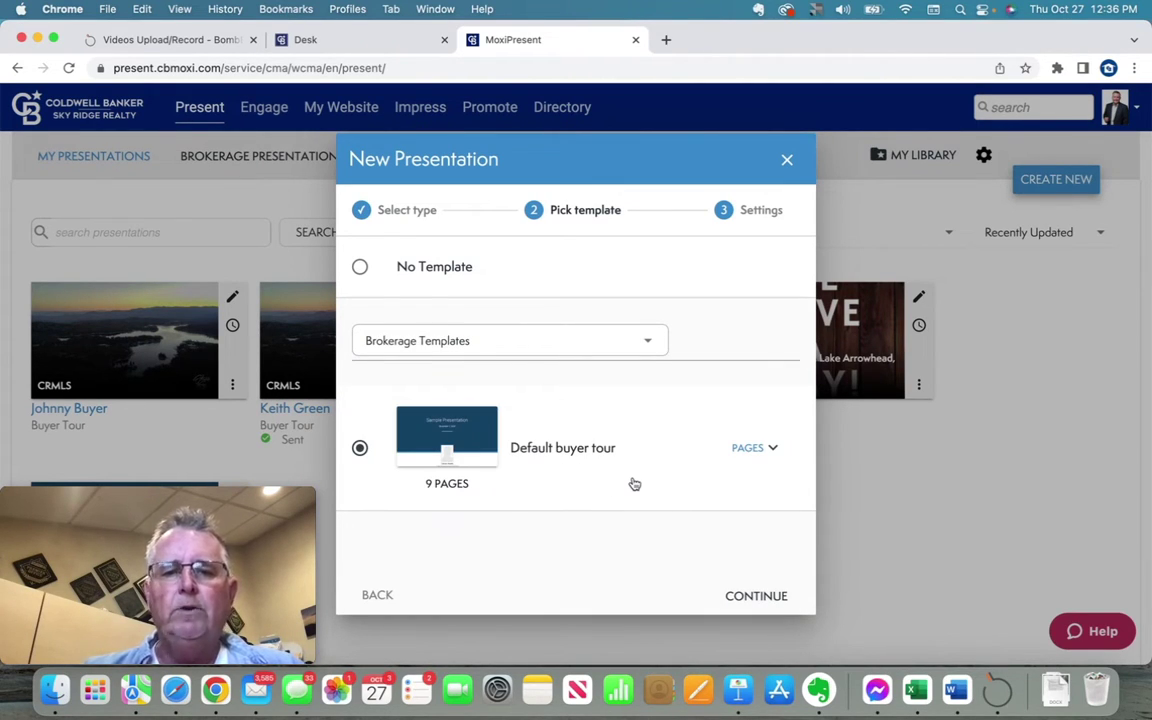
left_click(766, 598)
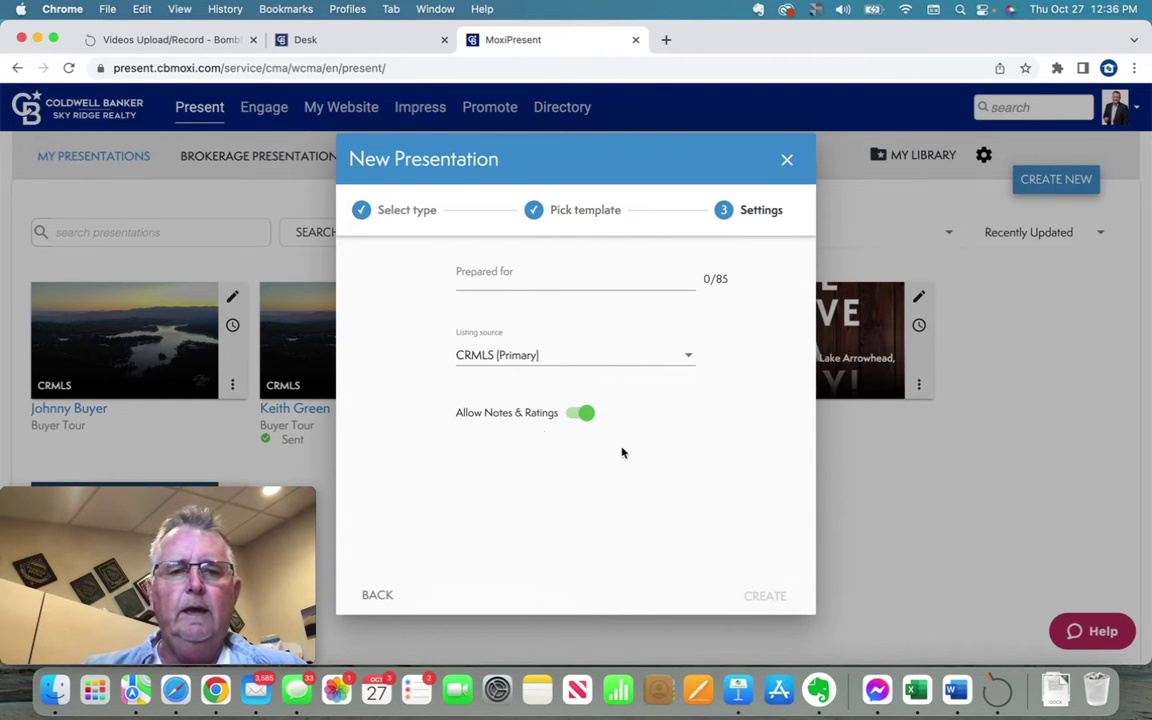
- Enter the buyer's name as the recipient, keep CRMLS (Primary) as the listing source, and create the presentation
left_click(593, 358)
left_click(591, 362)
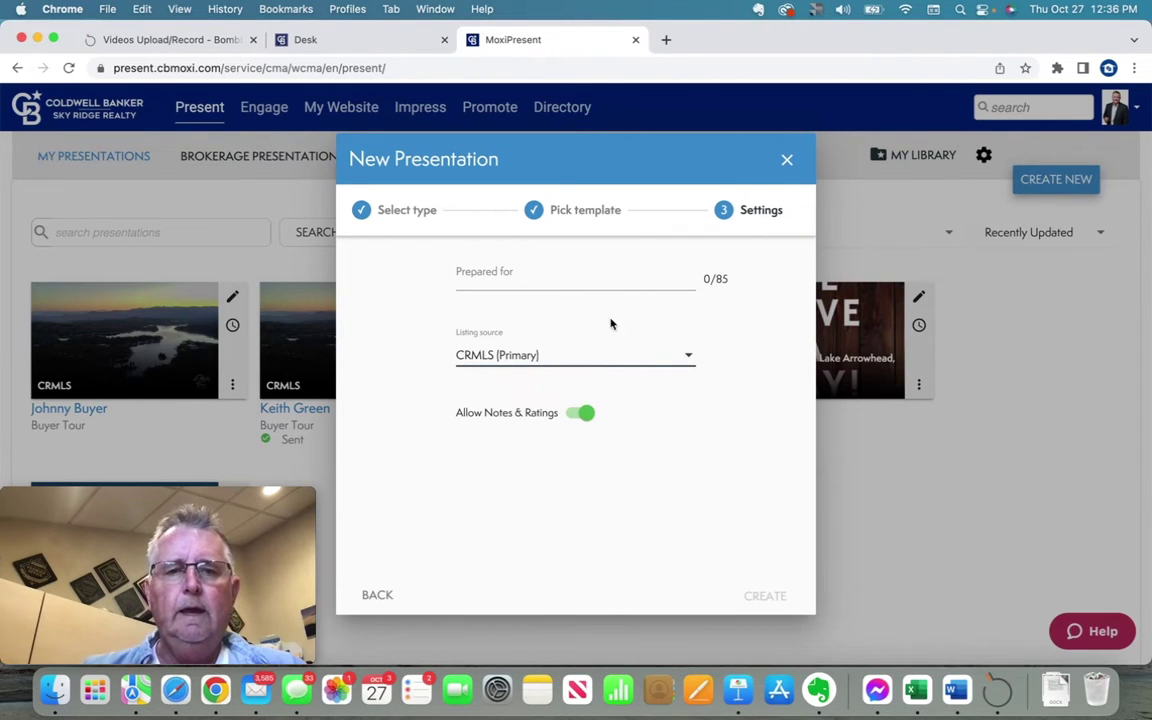
left_click(544, 283)
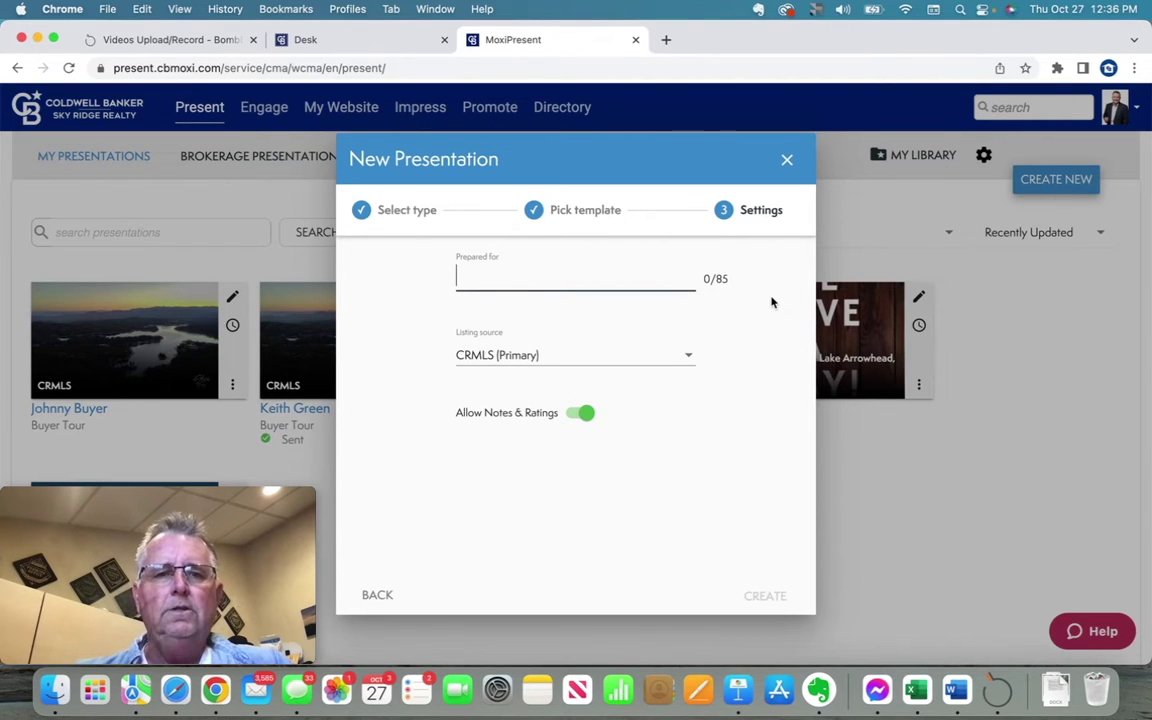
type("John Buyer")
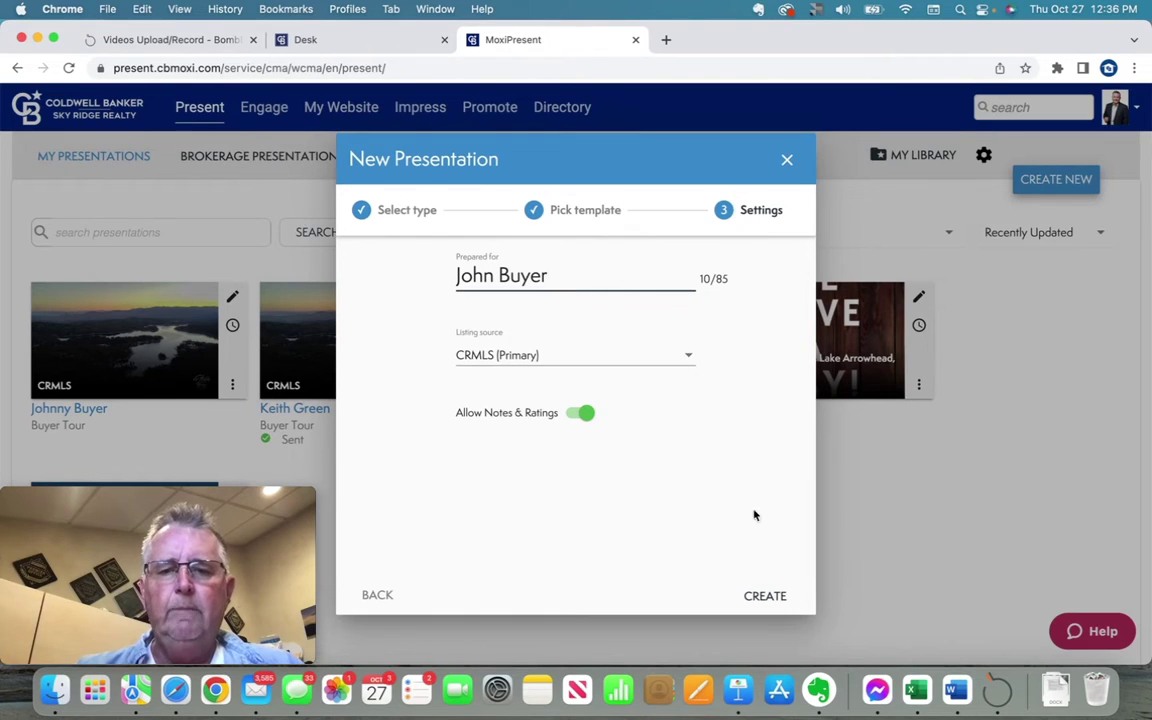
left_click(764, 598)
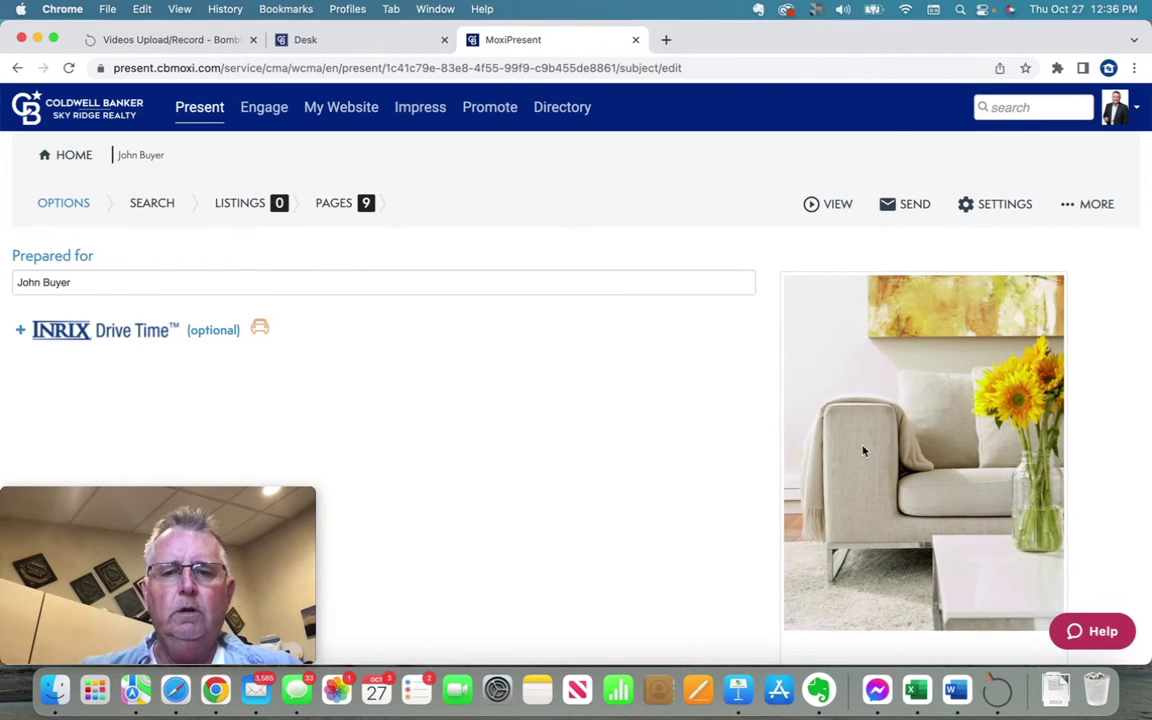
- Upload DJI_0617.jpg from the Lake Shots folder on the Desktop as the presentation's cover image
scroll(864, 451, "down", 3)
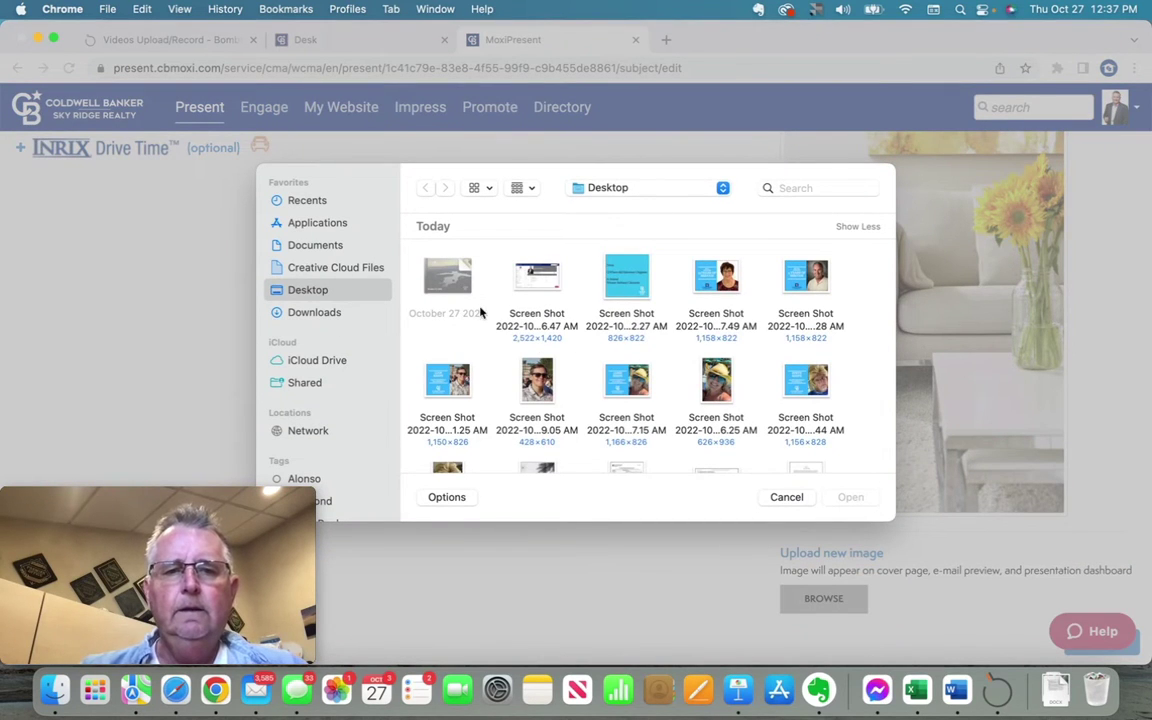
scroll(561, 368, "down", 3)
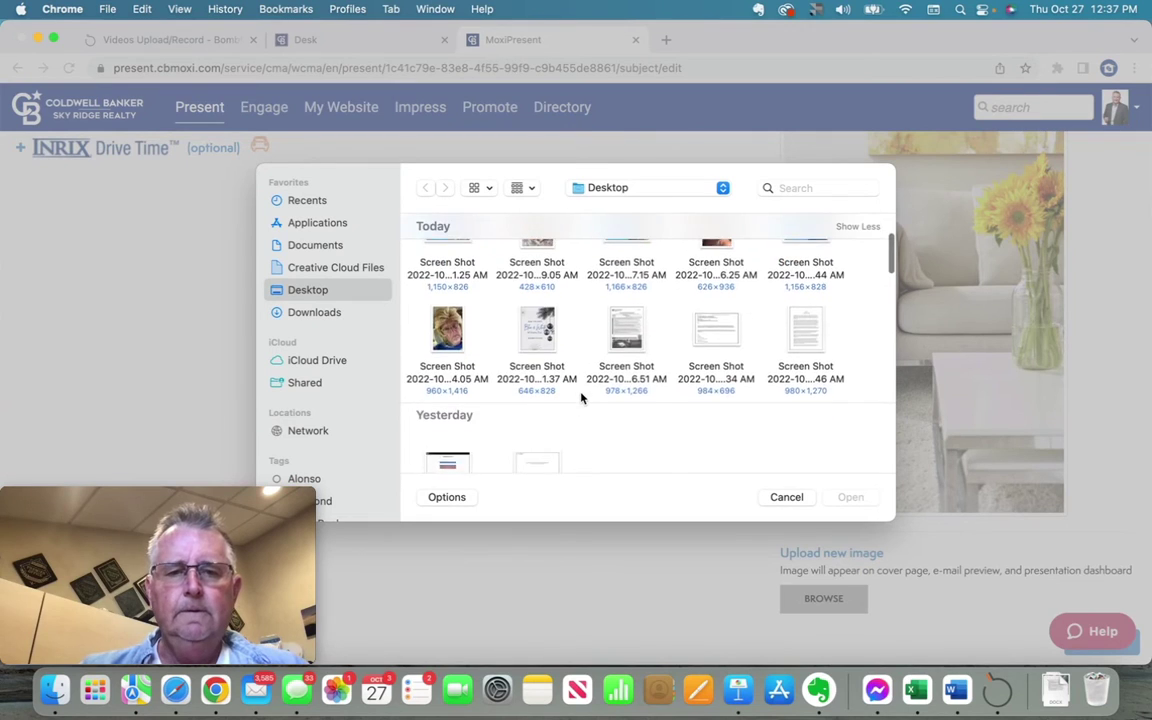
scroll(581, 398, "down", 10)
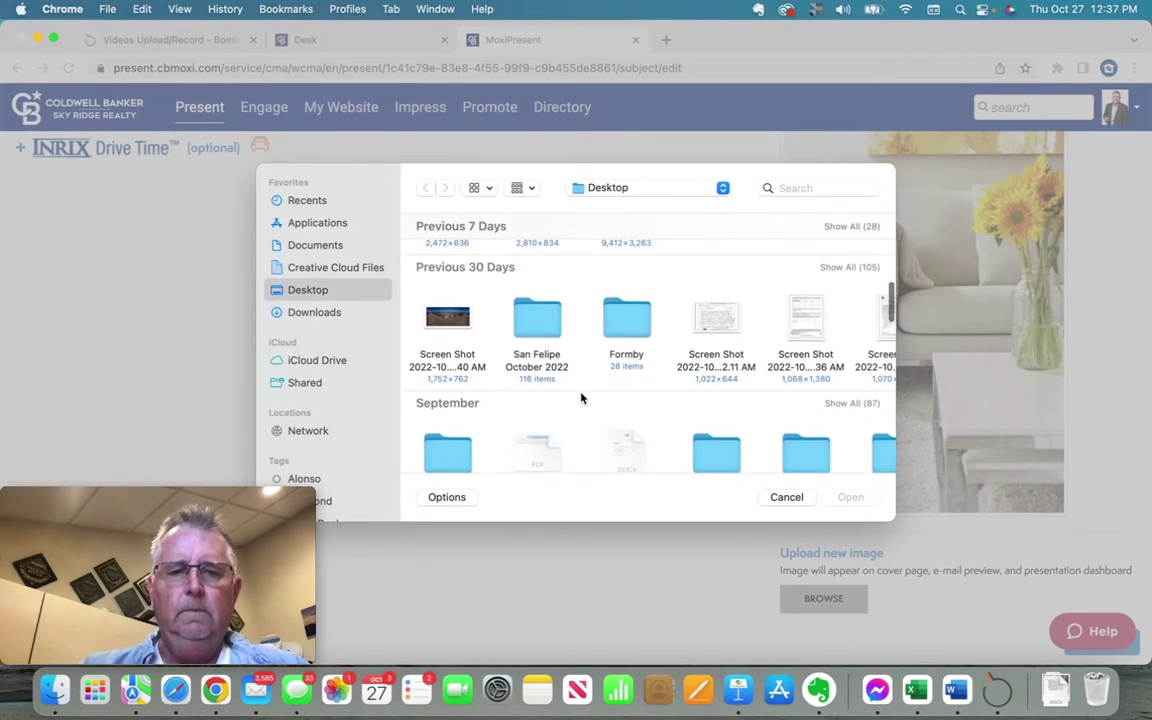
scroll(596, 360, "down", 2)
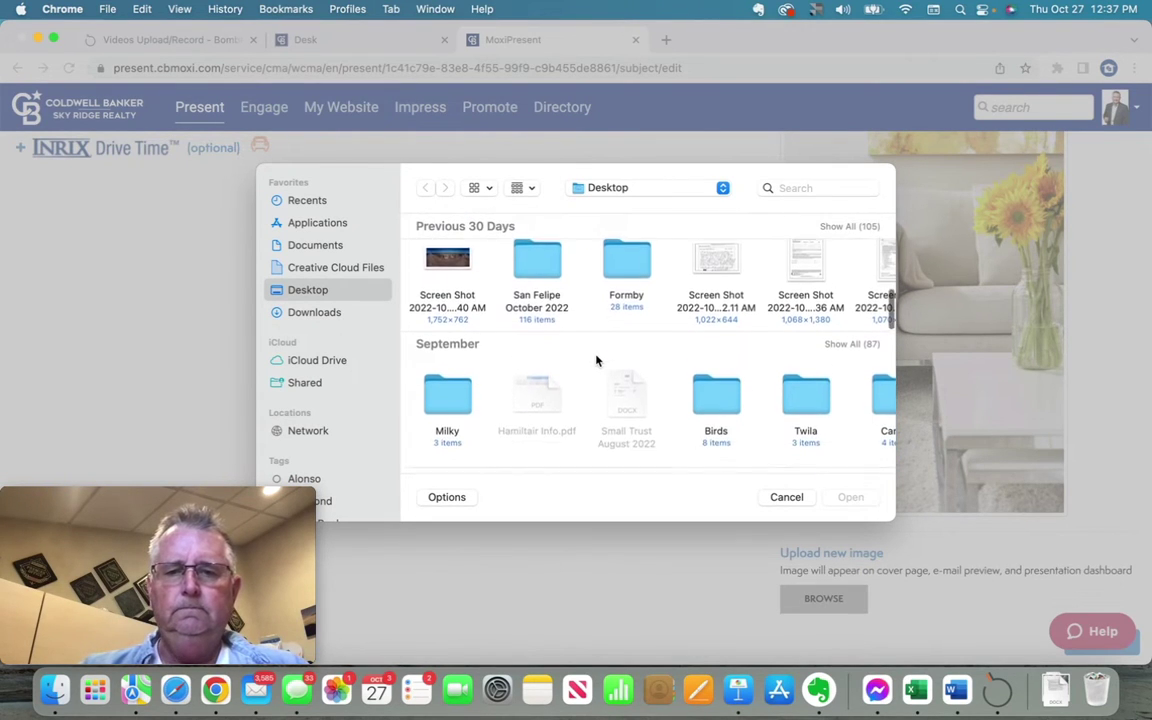
scroll(596, 360, "up", 3)
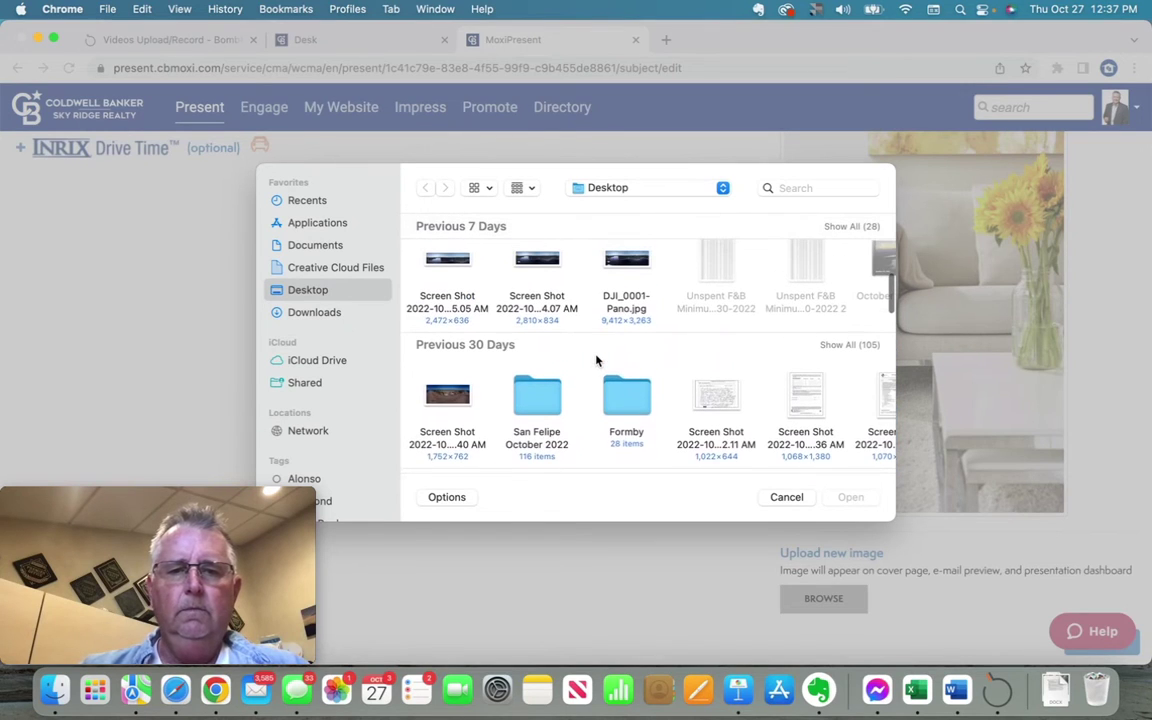
scroll(640, 405, "right", 5)
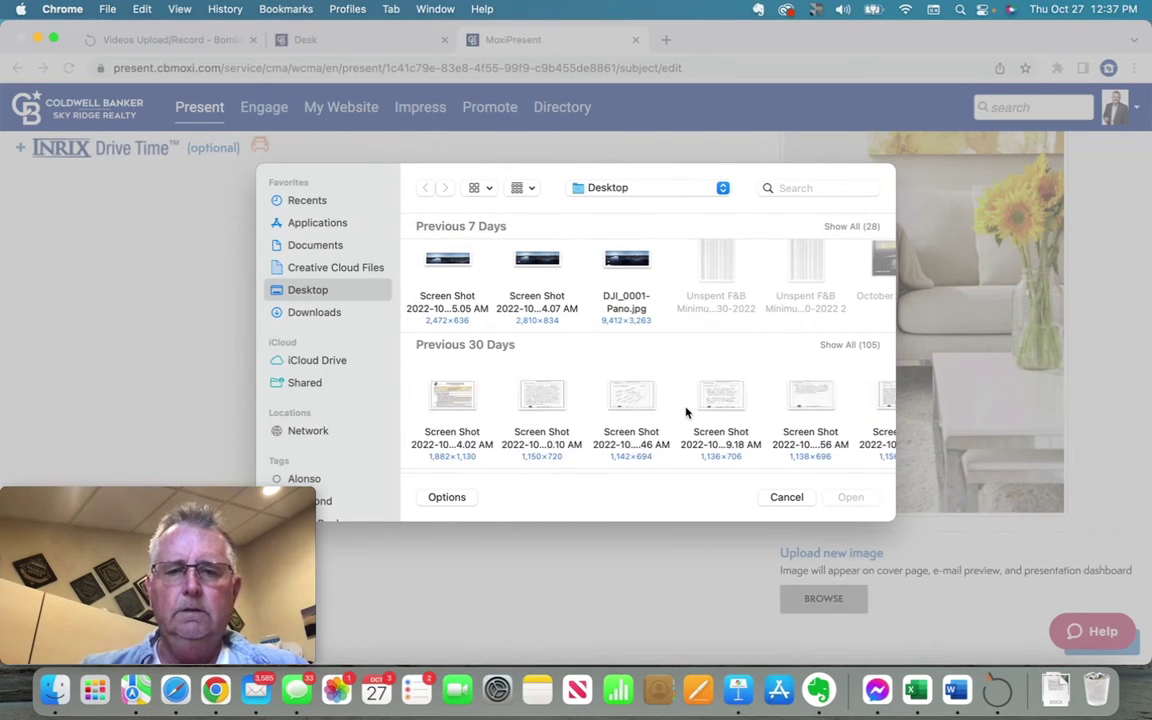
scroll(686, 412, "right", 8)
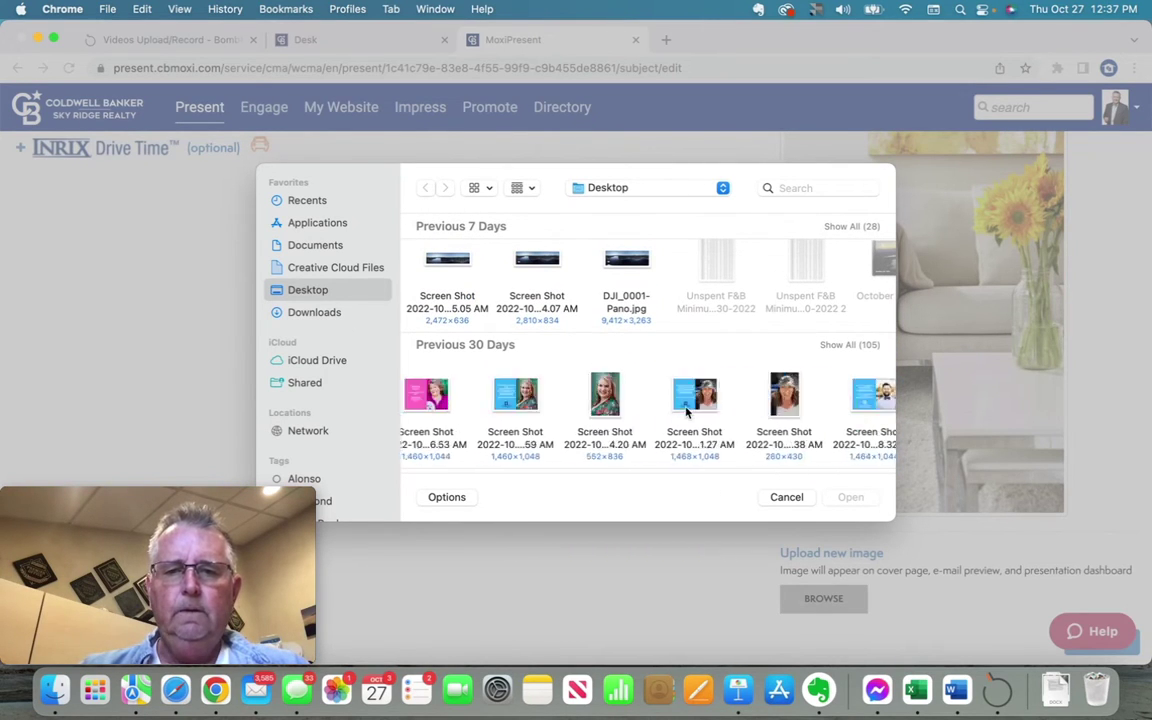
scroll(683, 409, "left", 6)
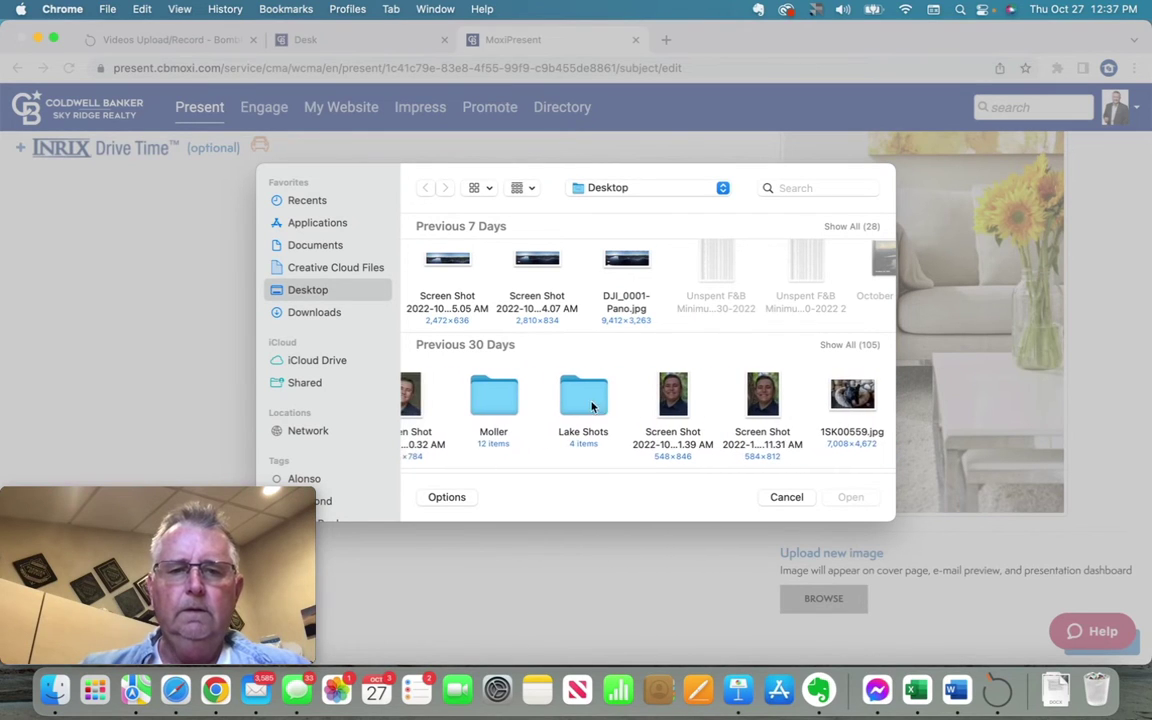
left_click(586, 405)
double_click(588, 404)
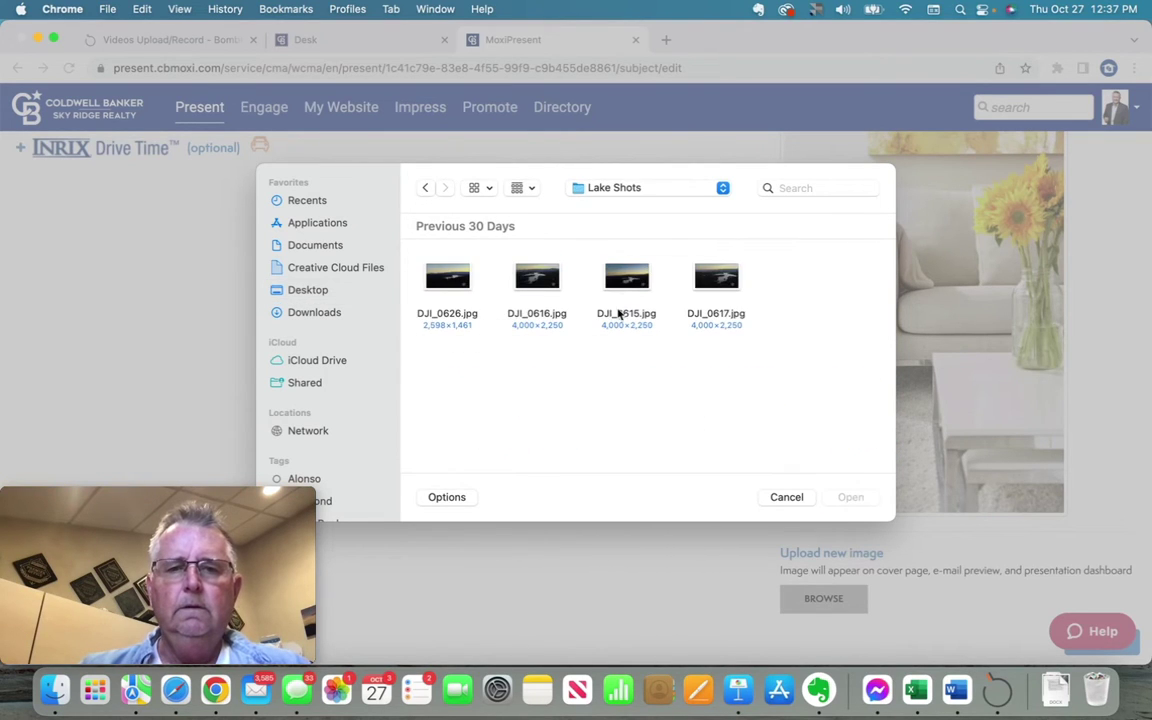
left_click(716, 277)
left_click(850, 497)
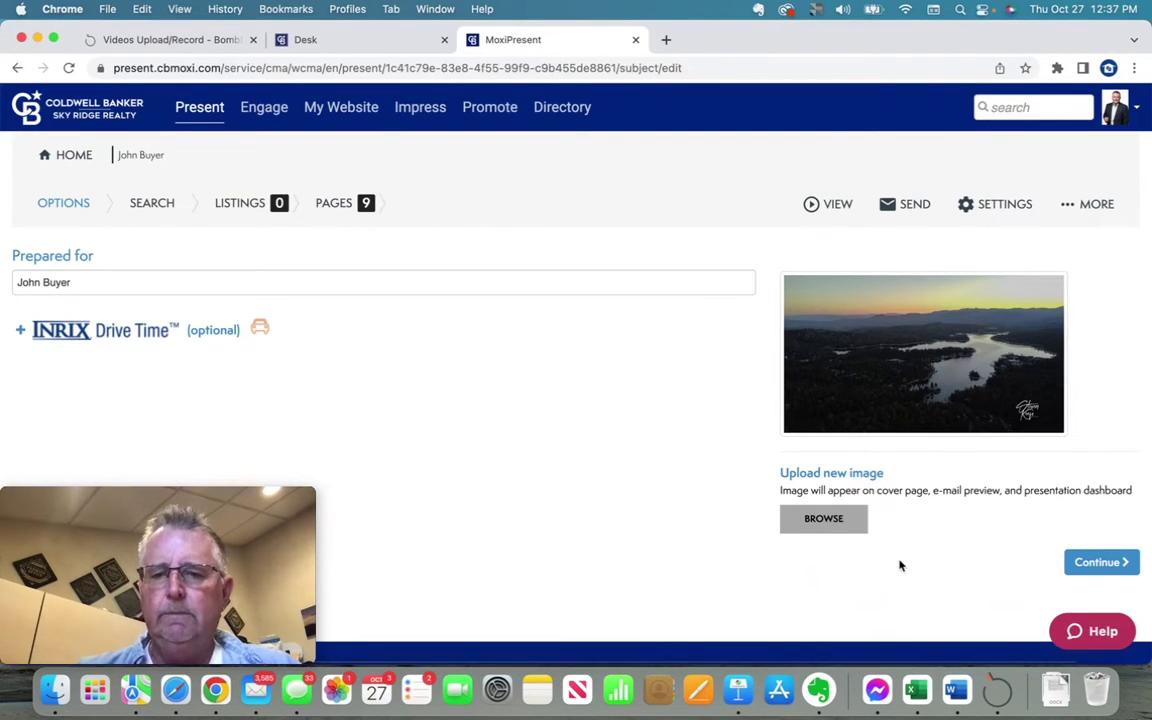
- Continue to the listing search and search by location for Lake Arrowhead, CA, USA
left_click(1088, 564)
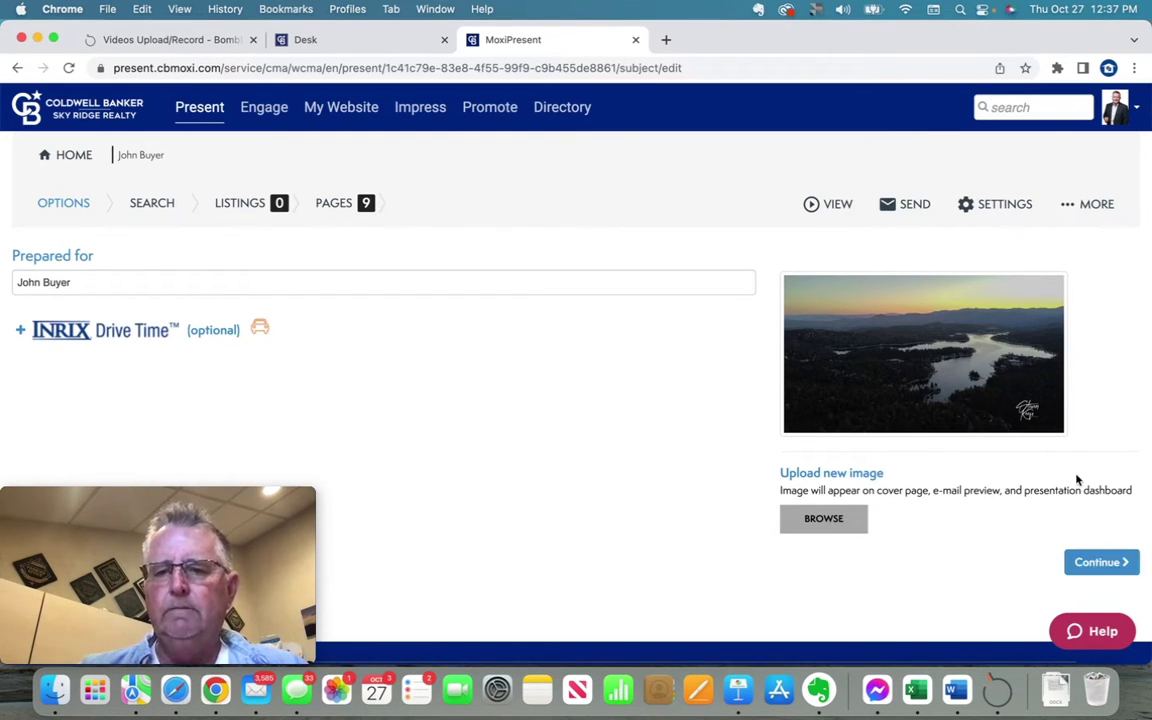
left_click(1093, 562)
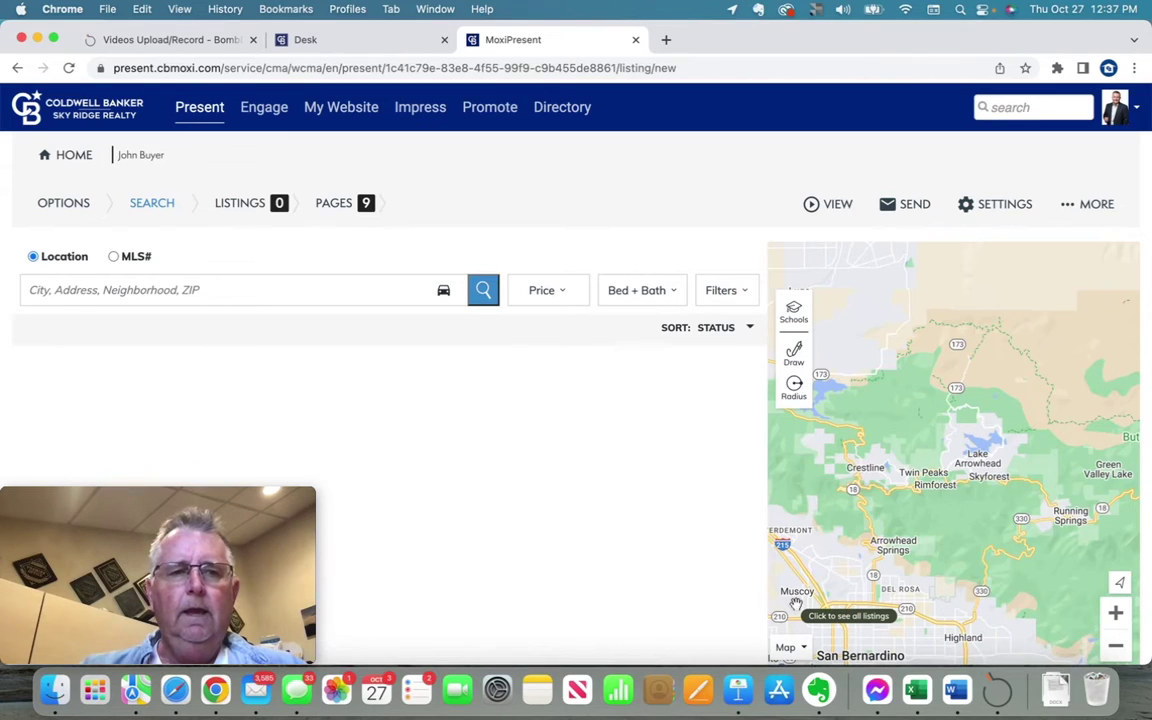
left_click(215, 291)
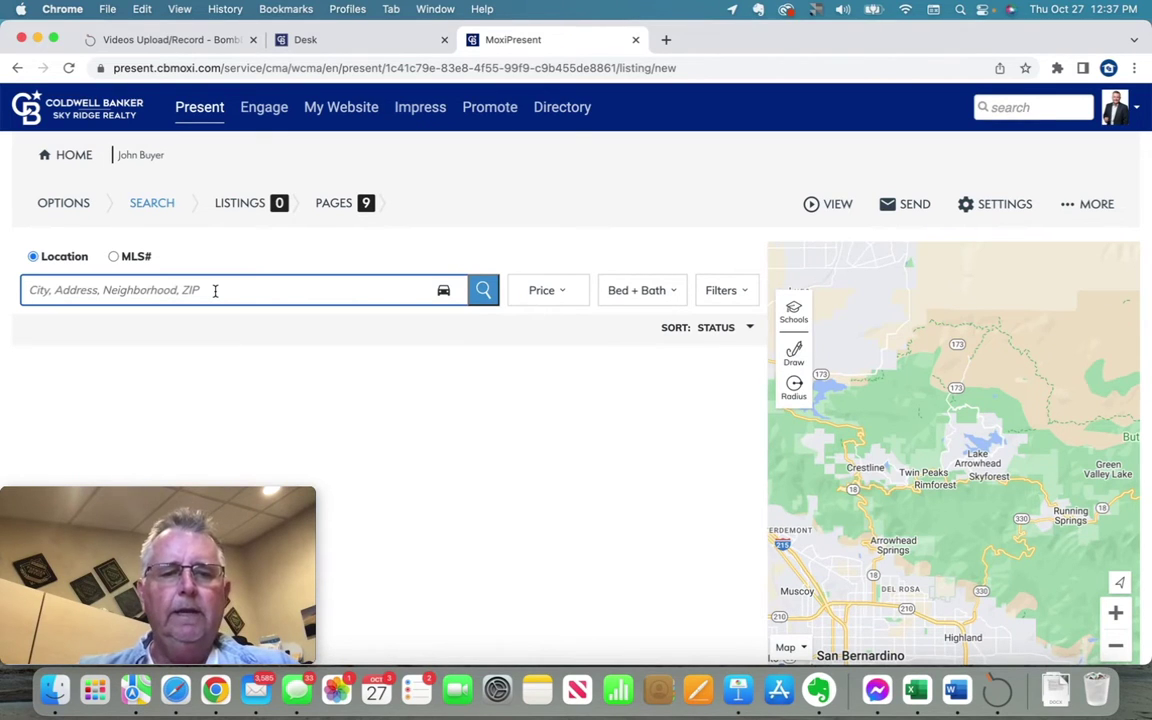
type("Lake")
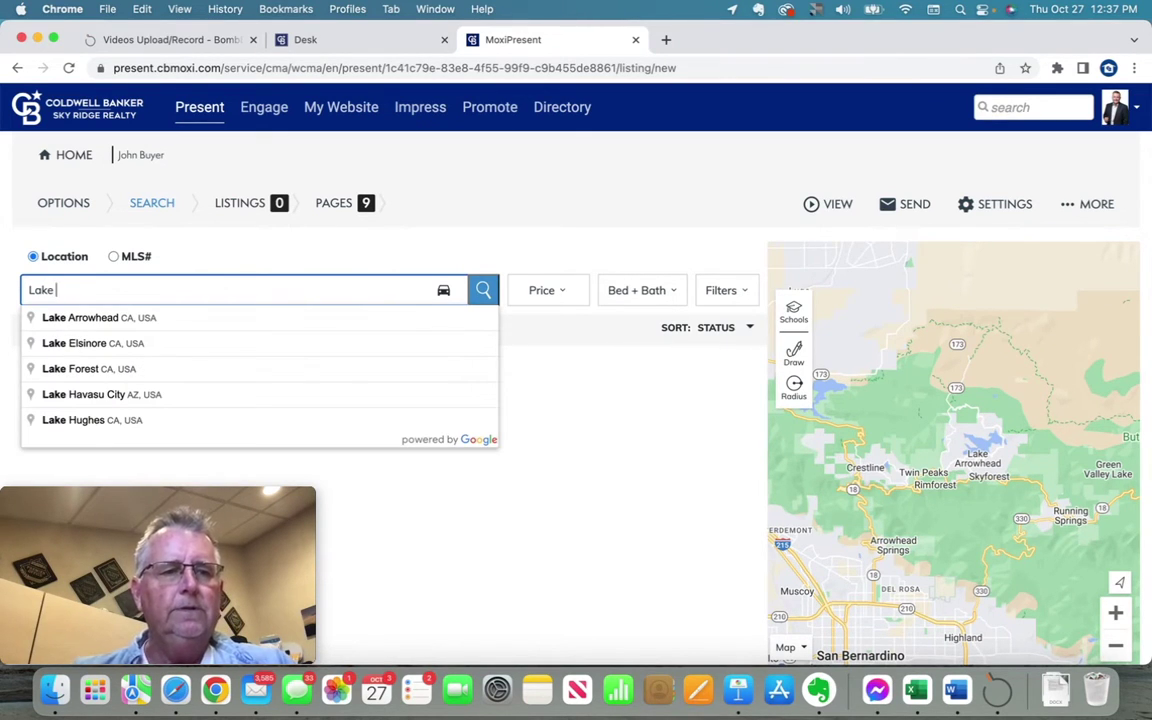
type(" Arrowhead")
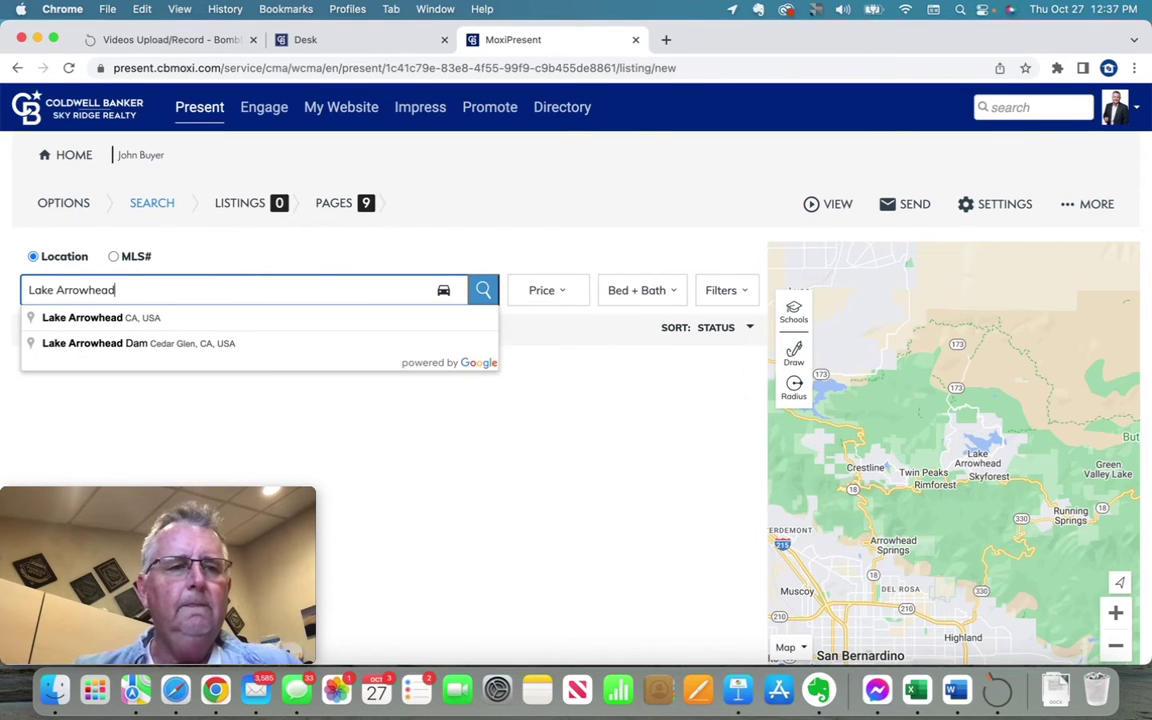
left_click(117, 317)
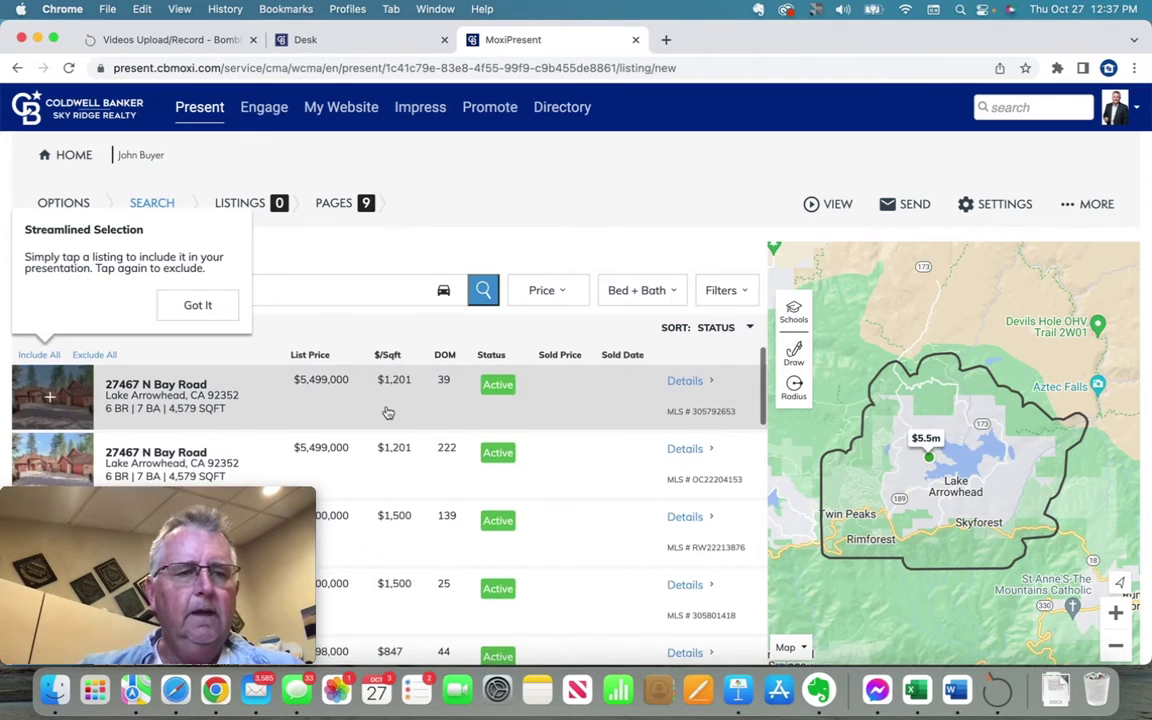
- Filter the listings to a price range of 1,000,000 to 1,500,000
left_click(540, 291)
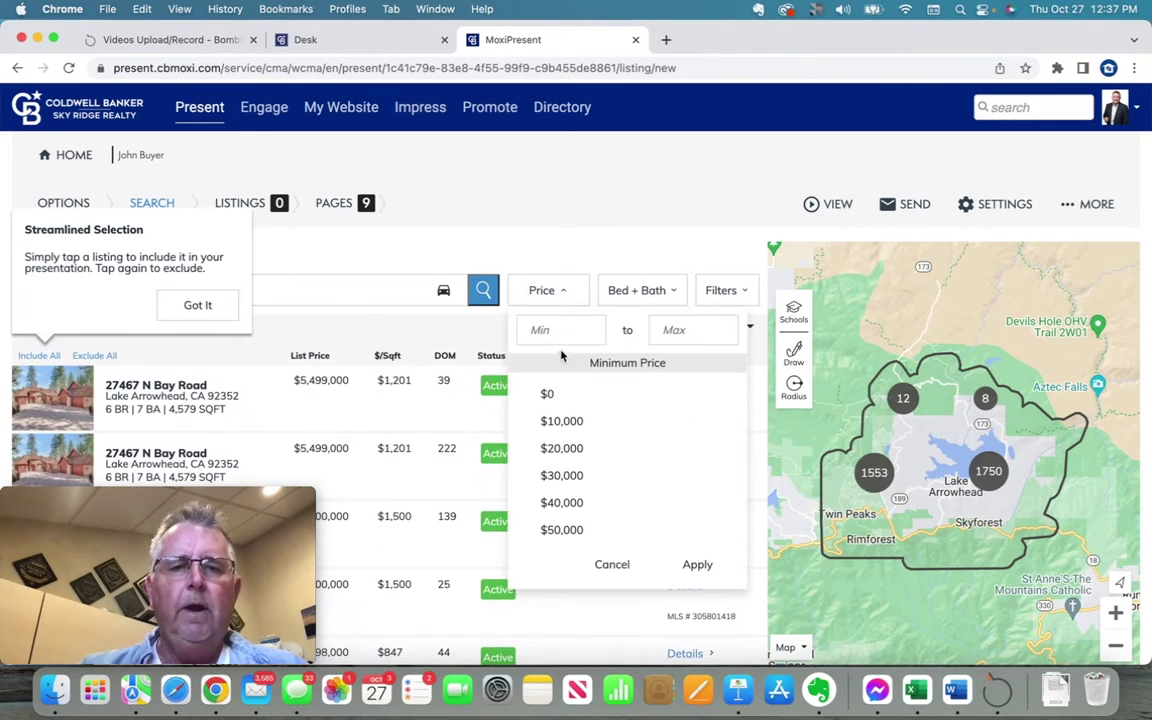
left_click(550, 332)
type("1,000,000")
left_click(689, 322)
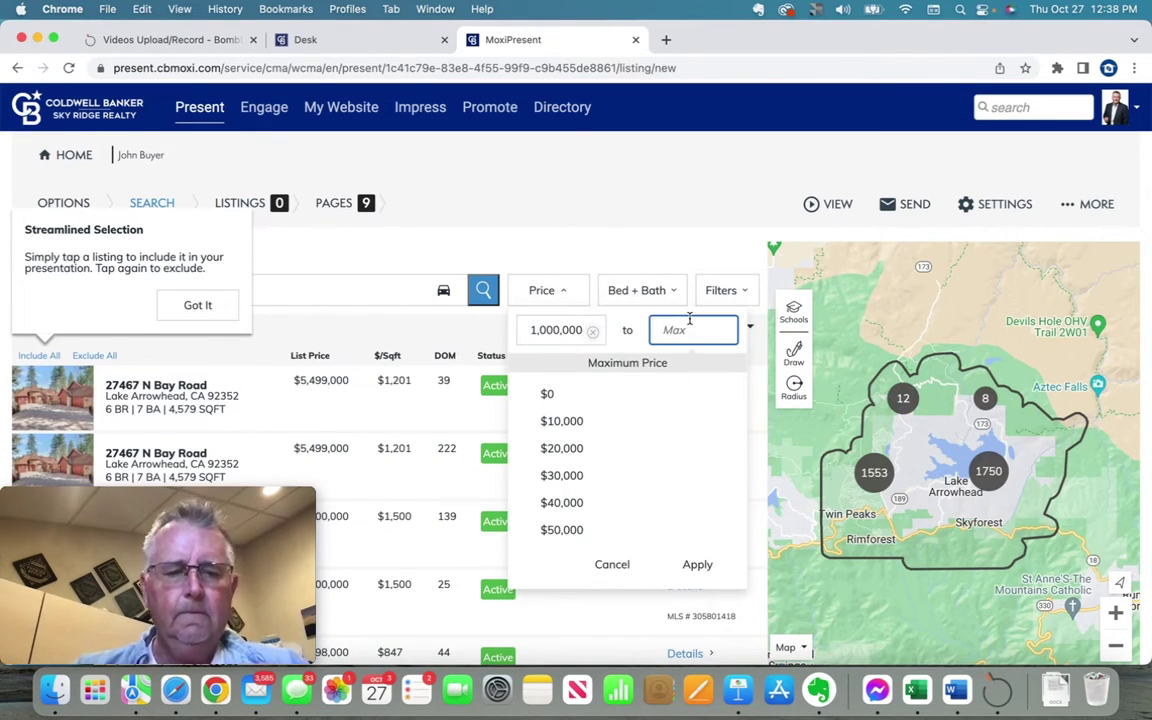
type("1,500,000")
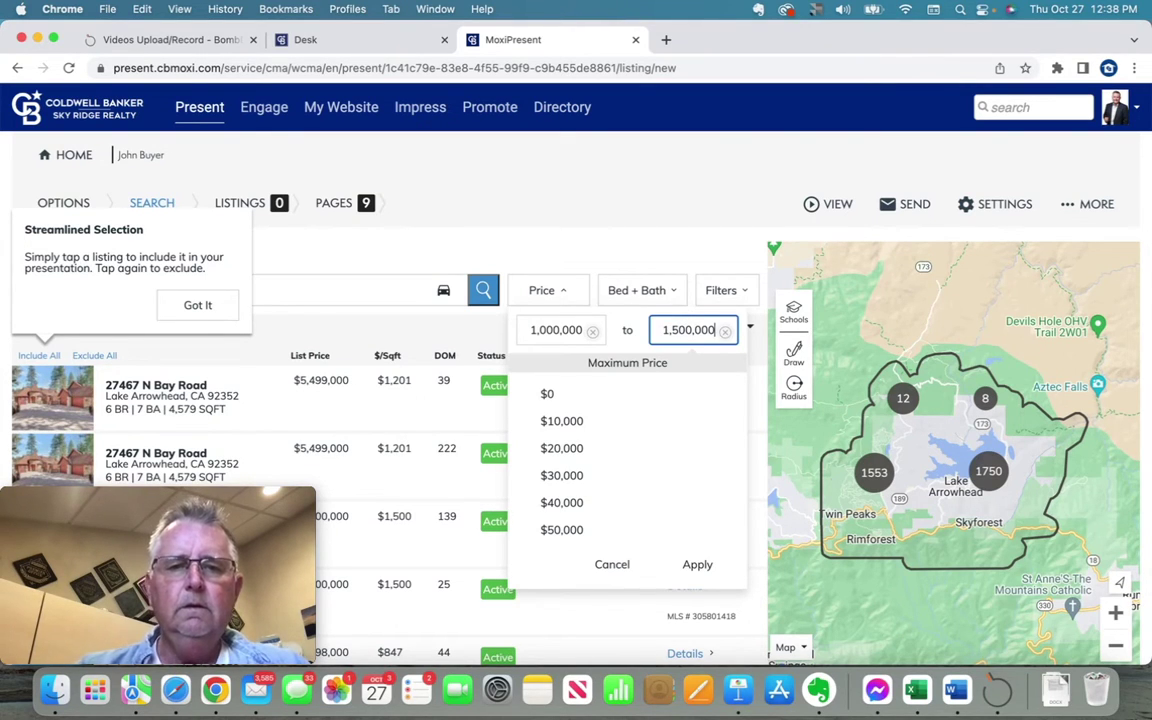
left_click(700, 566)
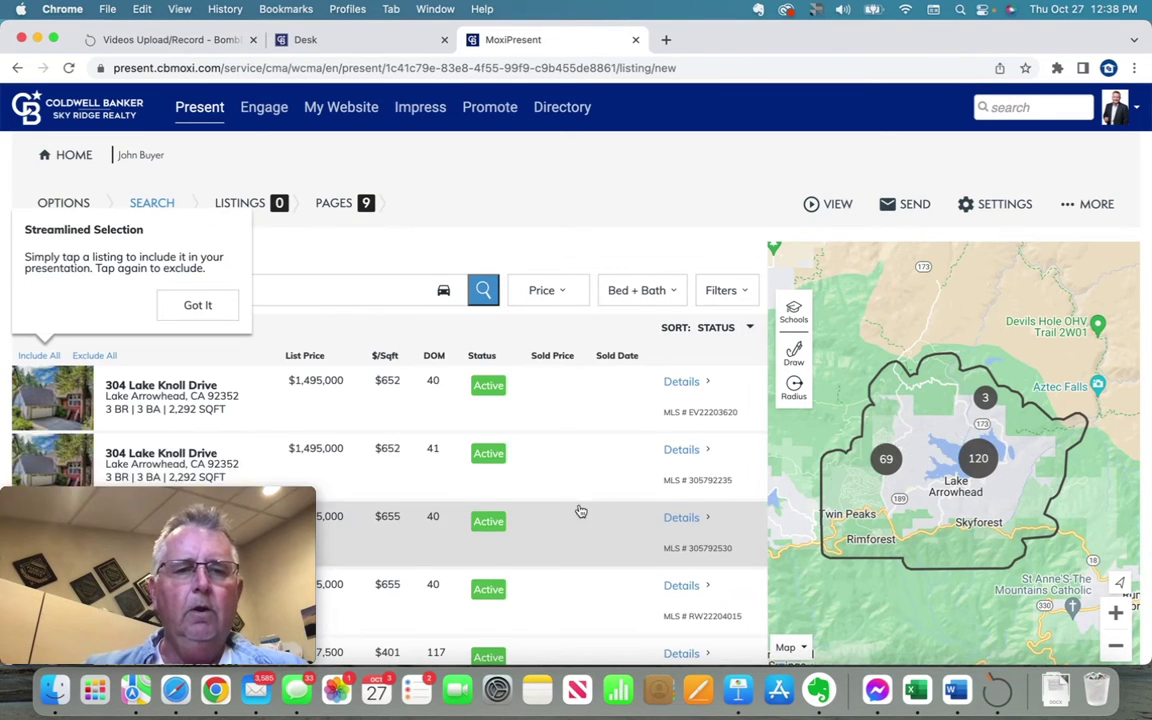
- Look through the filtered Lake Arrowhead listings and their prices, sizes and statuses
scroll(472, 450, "down", 15)
scroll(472, 450, "down", 10)
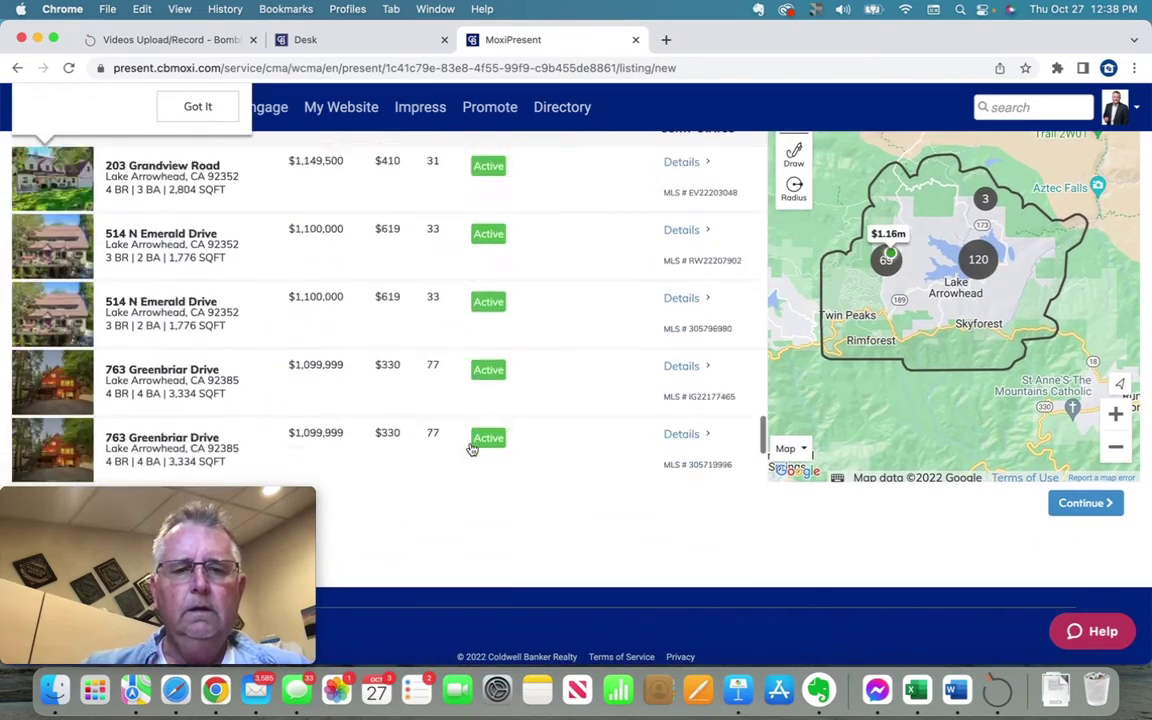
scroll(472, 450, "down", 8)
scroll(500, 375, "down", 10)
scroll(500, 375, "down", 10)
scroll(404, 285, "up", 20)
scroll(404, 285, "up", 5)
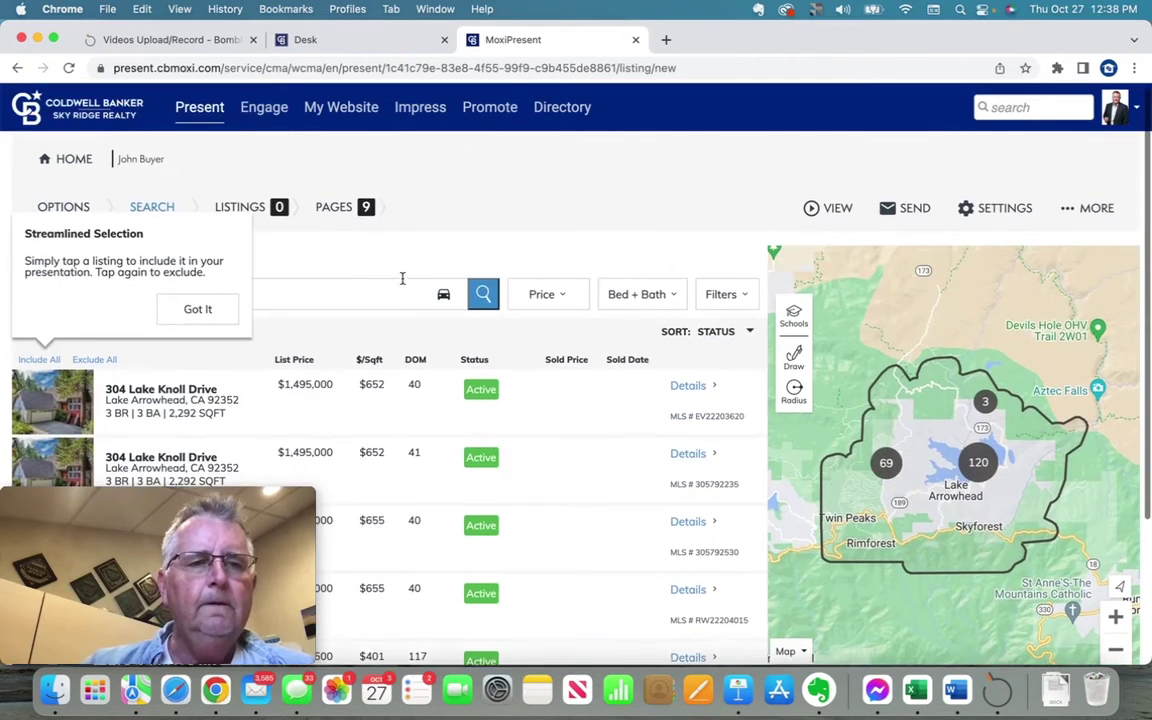
- Include the Lake Knoll Drive (MLS# EV22203620), Brentwood Drive (EV22215501) and Crest Estates Drive (RW22191031) listings in the presentation
left_click(199, 307)
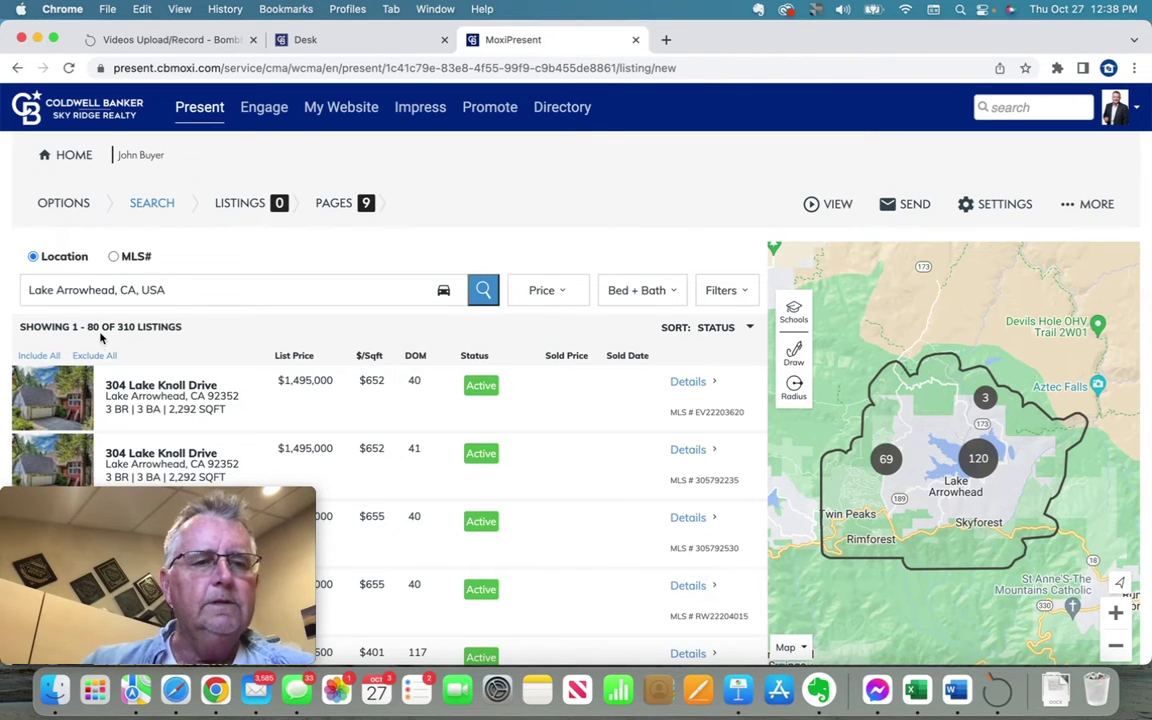
scroll(358, 402, "down", 1)
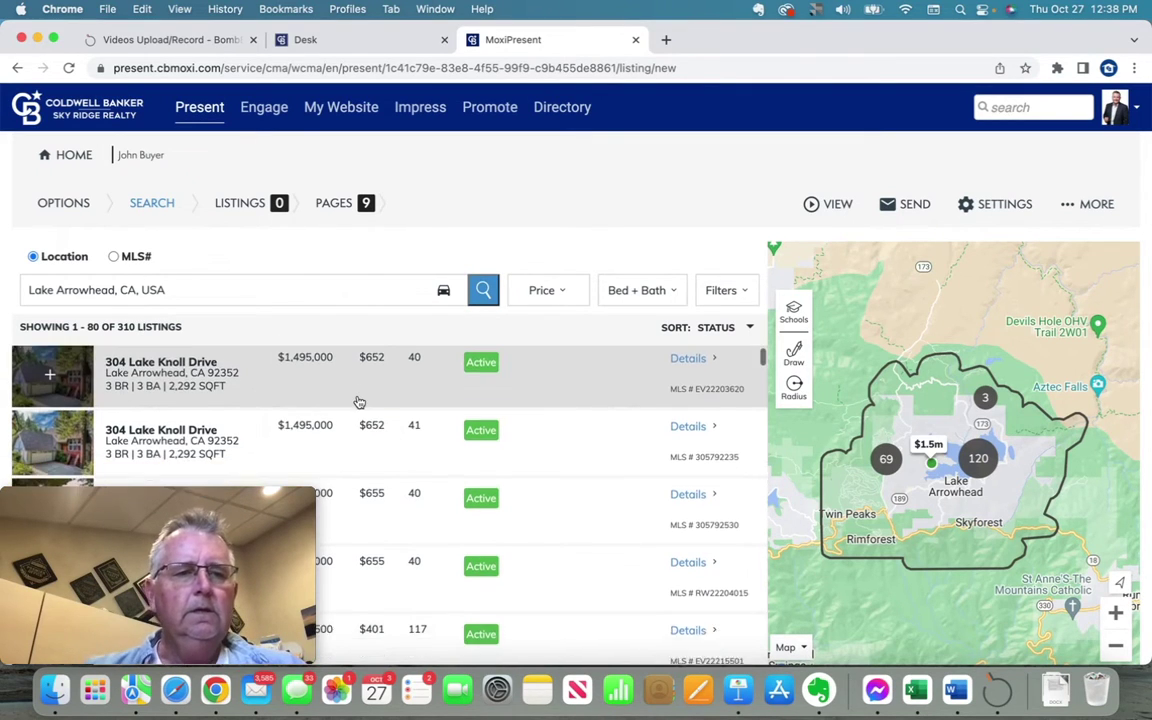
scroll(358, 402, "up", 1)
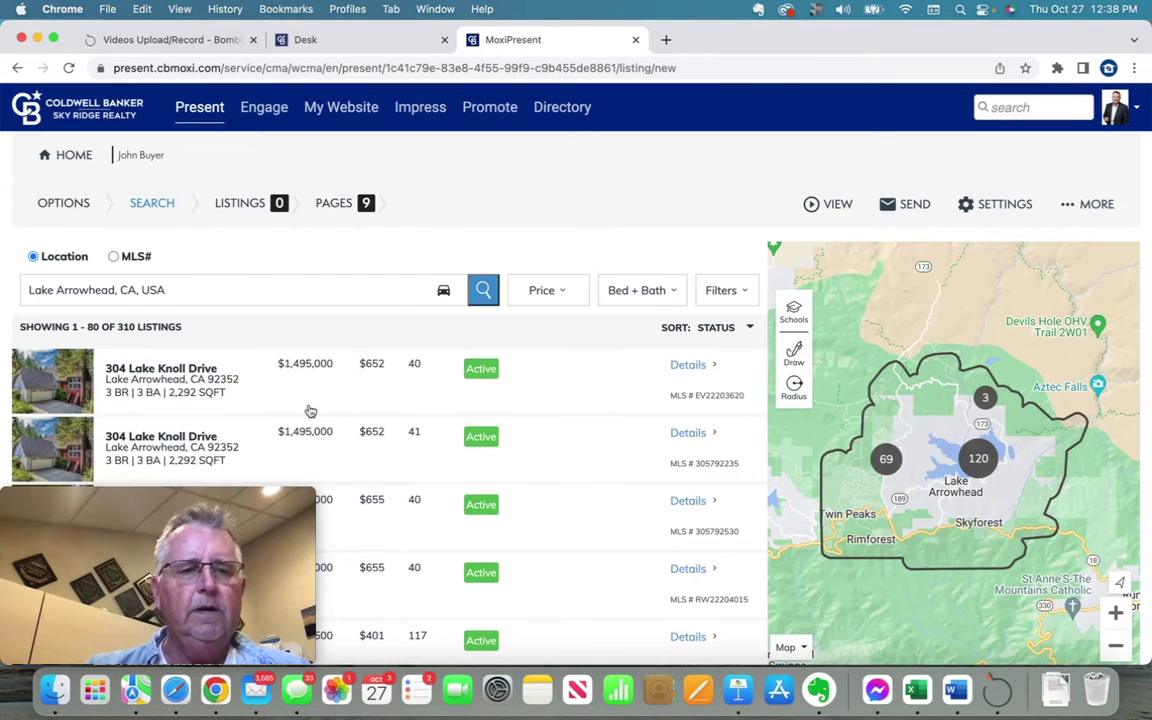
scroll(282, 400, "down", 1)
scroll(282, 400, "up", 1)
left_click(50, 385)
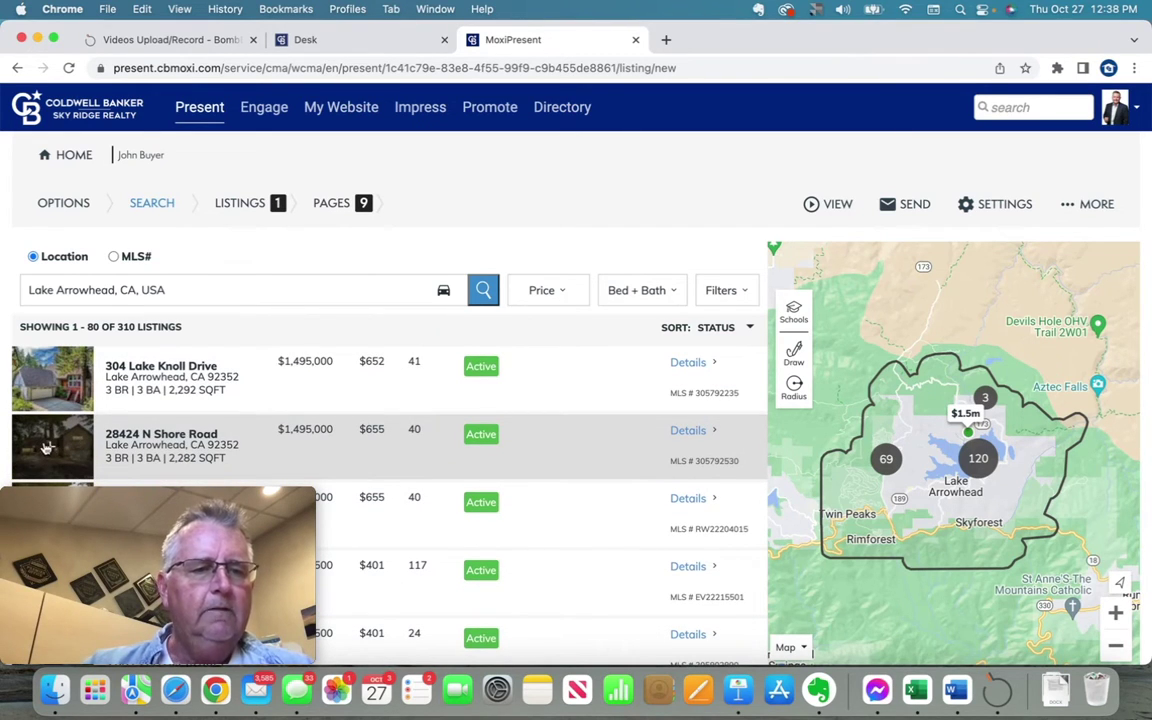
left_click(45, 447)
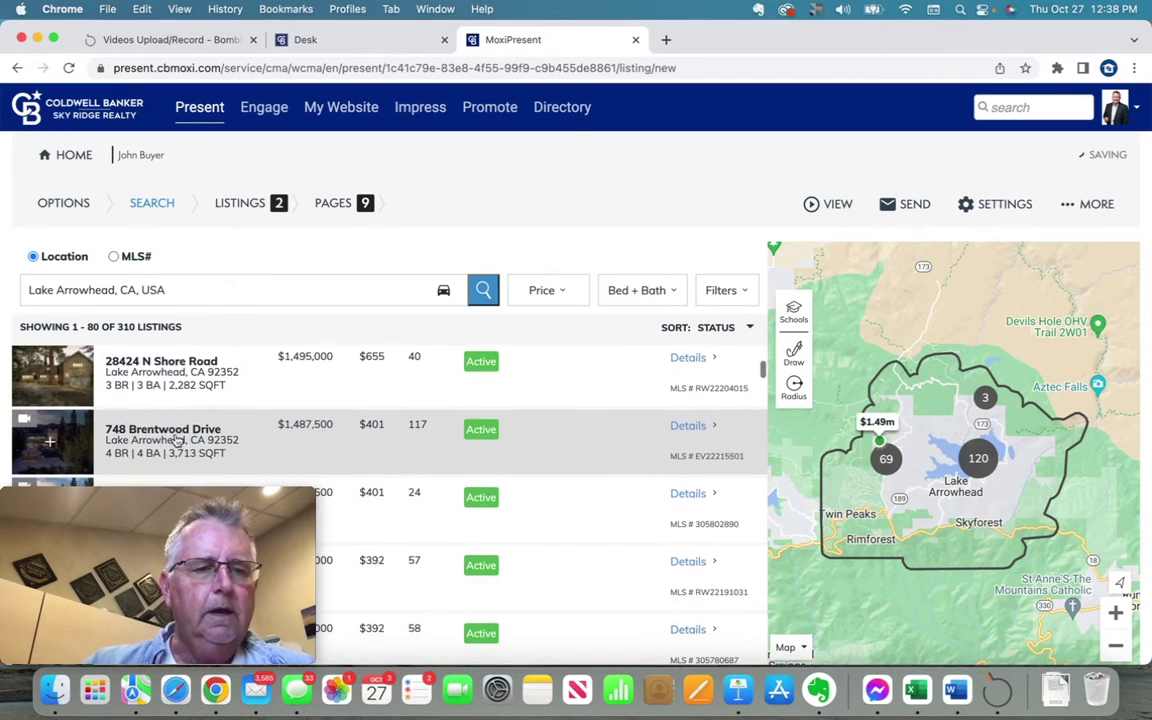
scroll(176, 420, "down", 3)
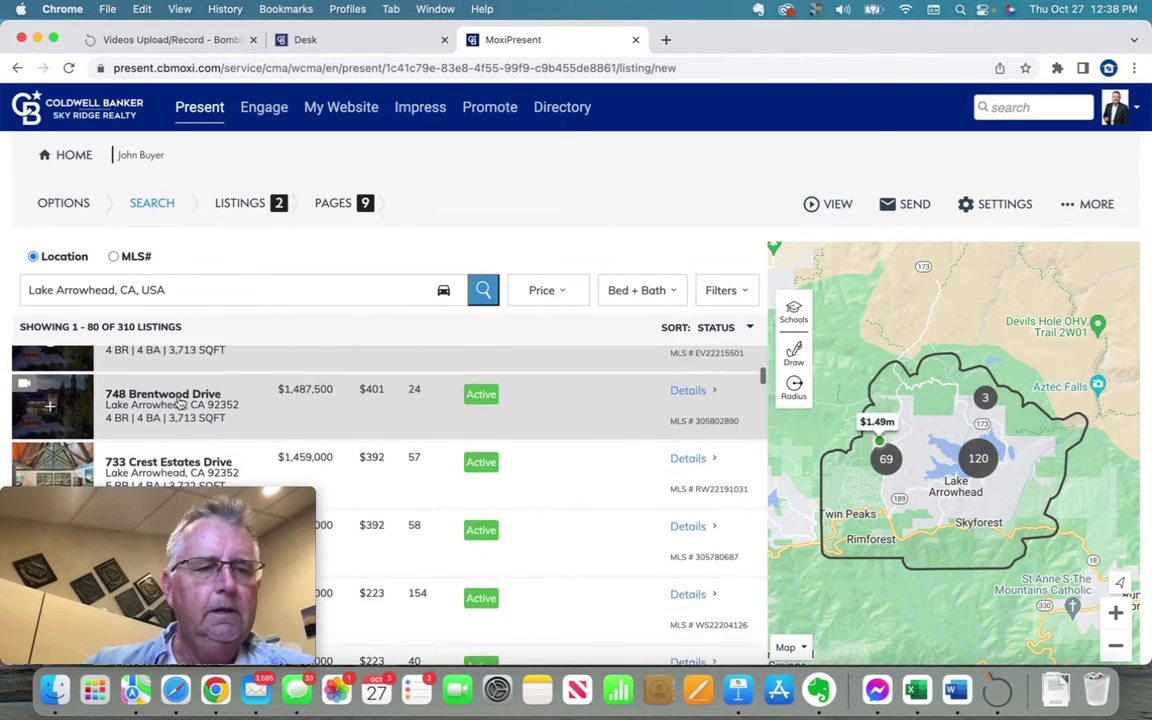
left_click(47, 398)
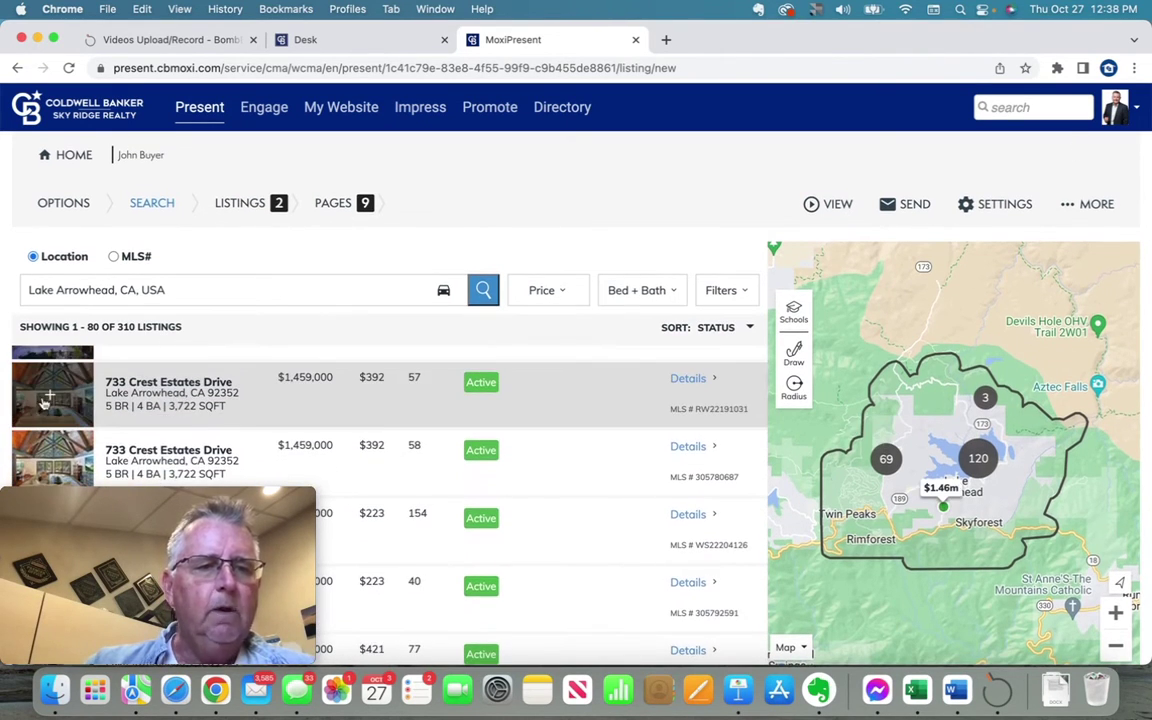
left_click(45, 400)
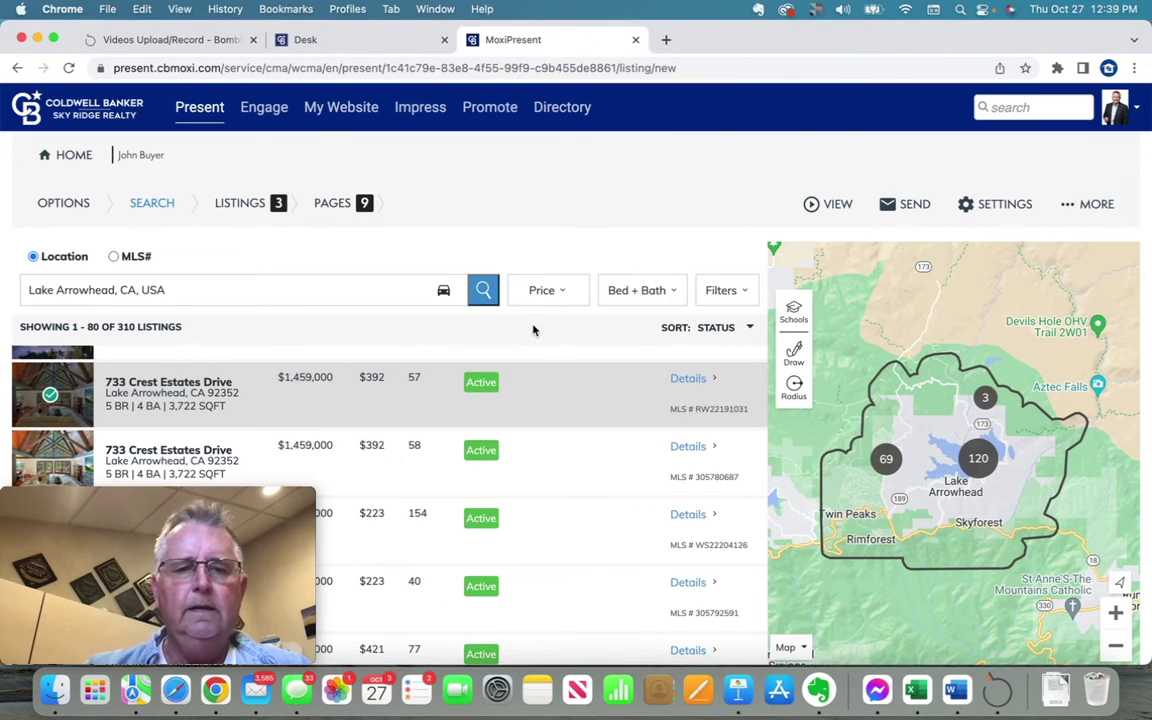
- Continue to the tour's listings and review the order of the selected homes and the driving route on the map
scroll(703, 530, "down", 10)
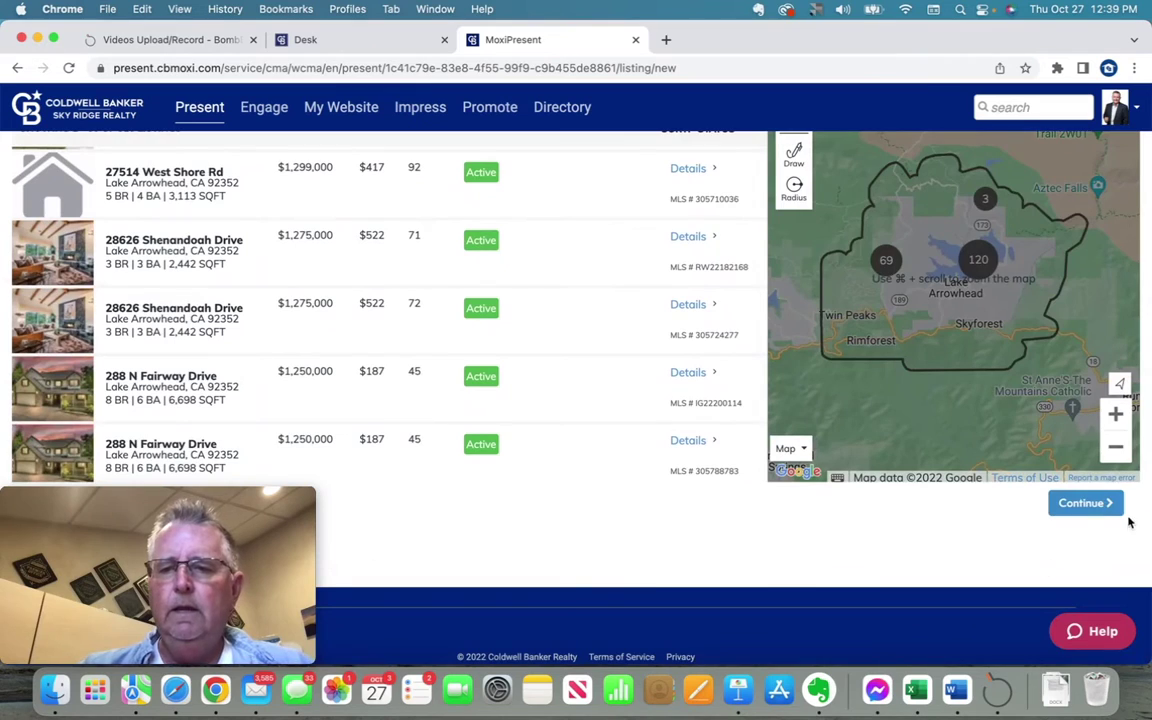
left_click(1096, 505)
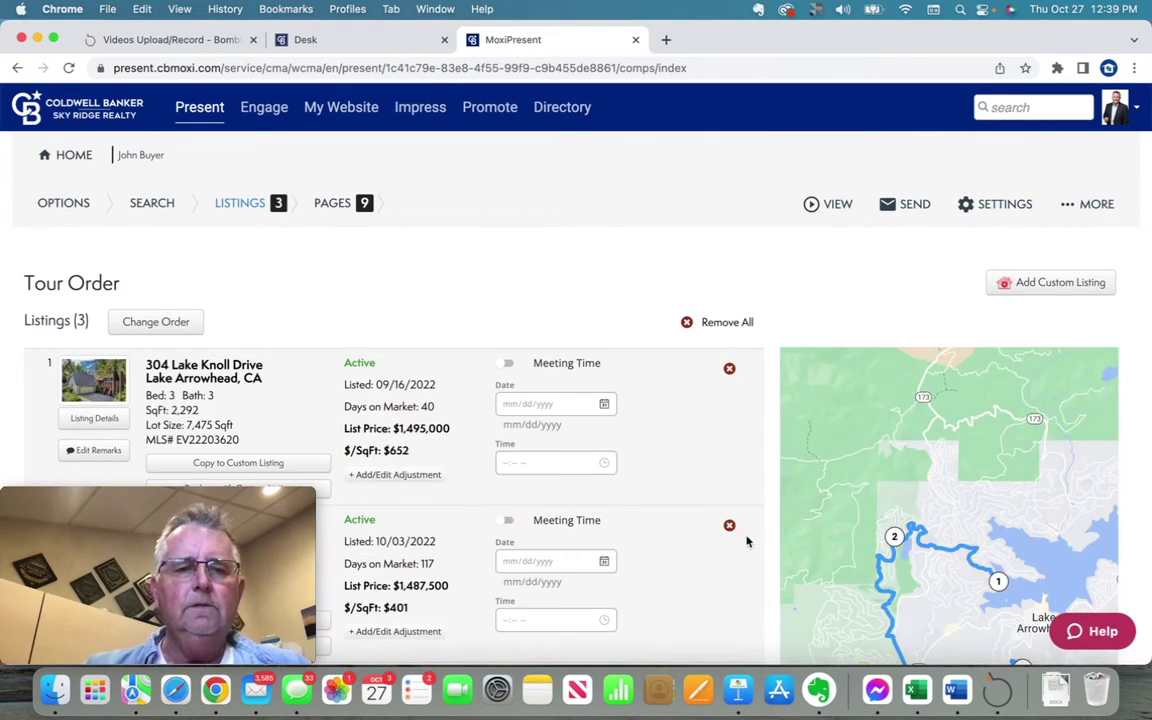
scroll(737, 548, "down", 5)
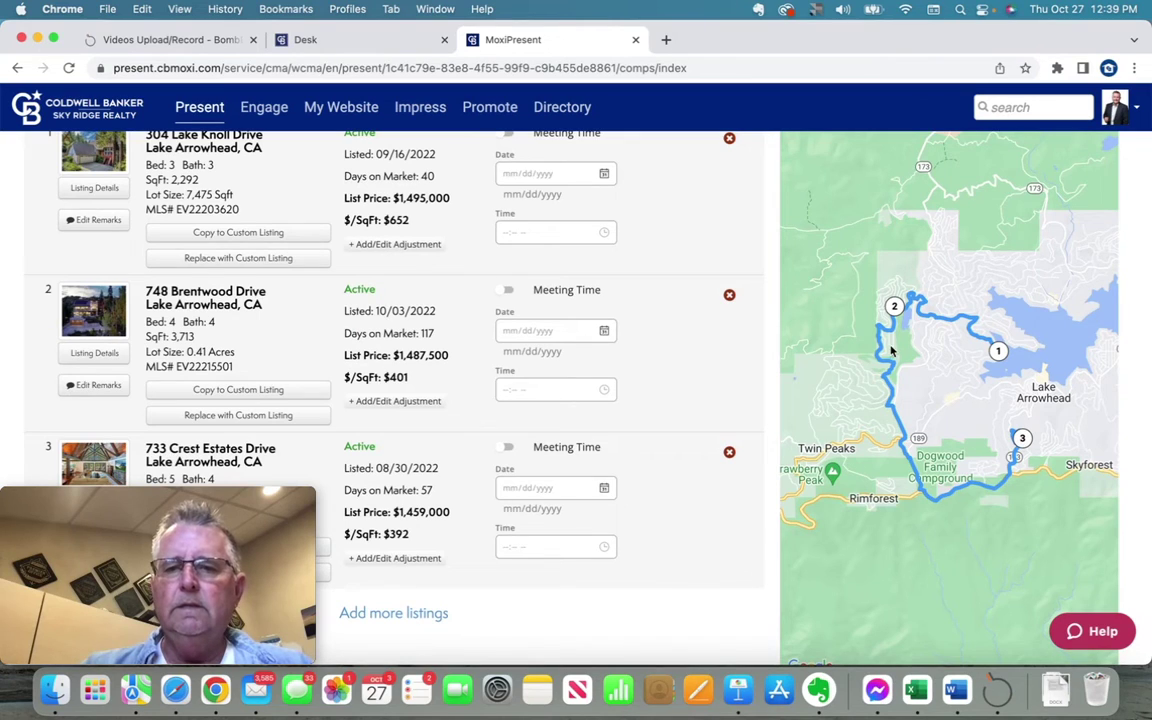
double_click(679, 282)
left_click(673, 341)
scroll(318, 311, "up", 5)
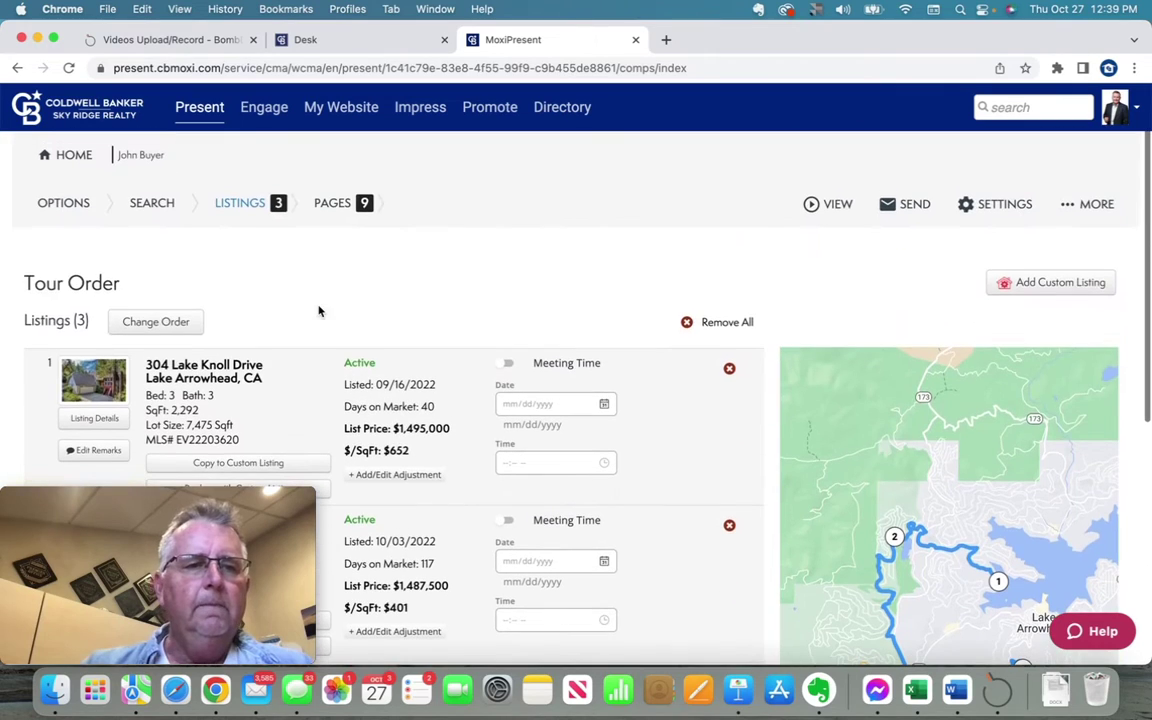
- Open the tour order for rearranging, try moving the Brentwood Drive listing and save the order
left_click(145, 323)
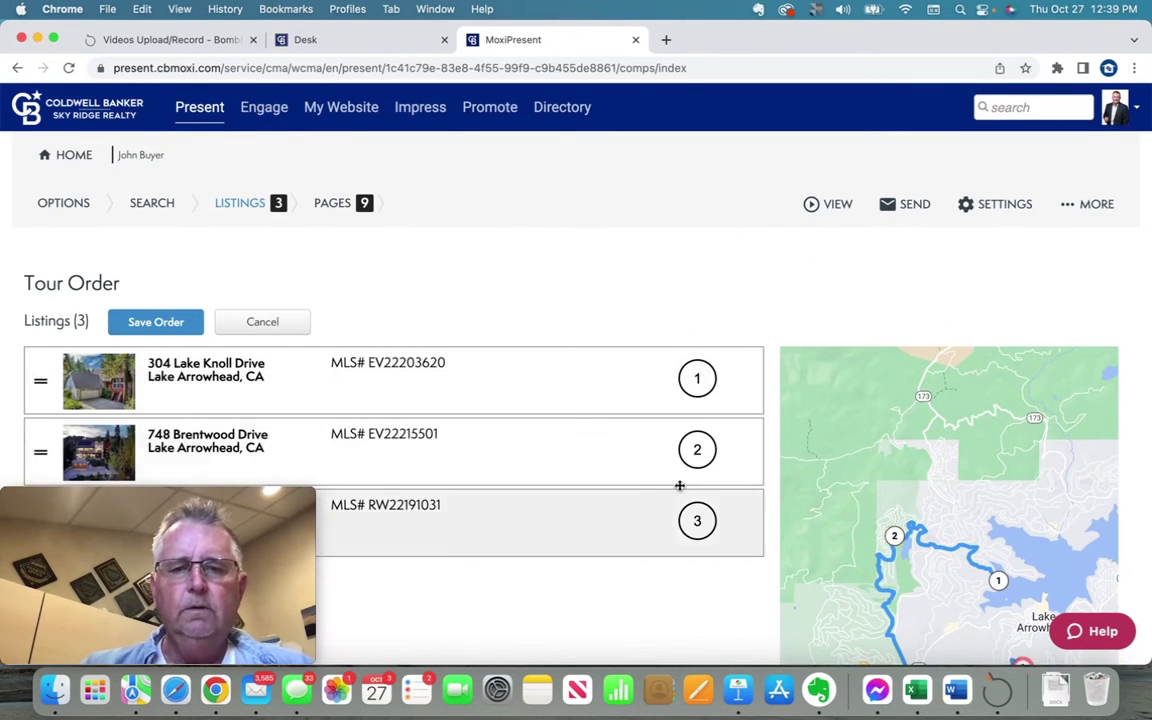
mouse_move(647, 463)
left_mouse_down()
mouse_move(651, 545)
mouse_move(634, 463)
left_mouse_up()
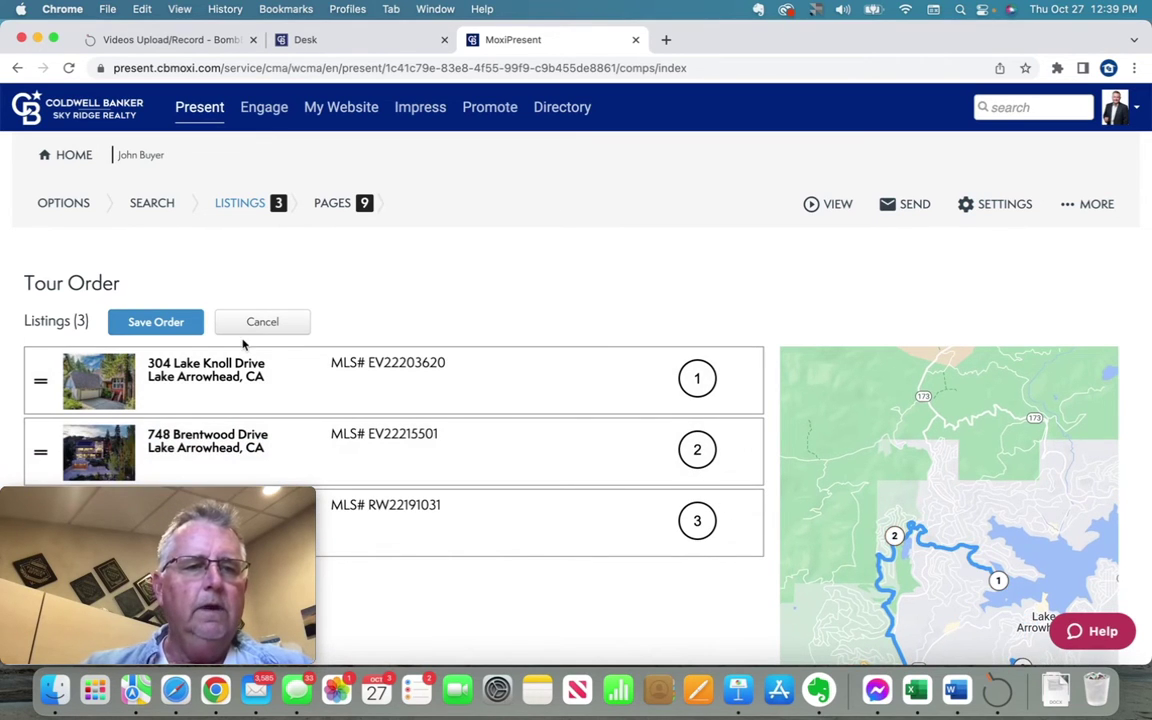
left_click(177, 331)
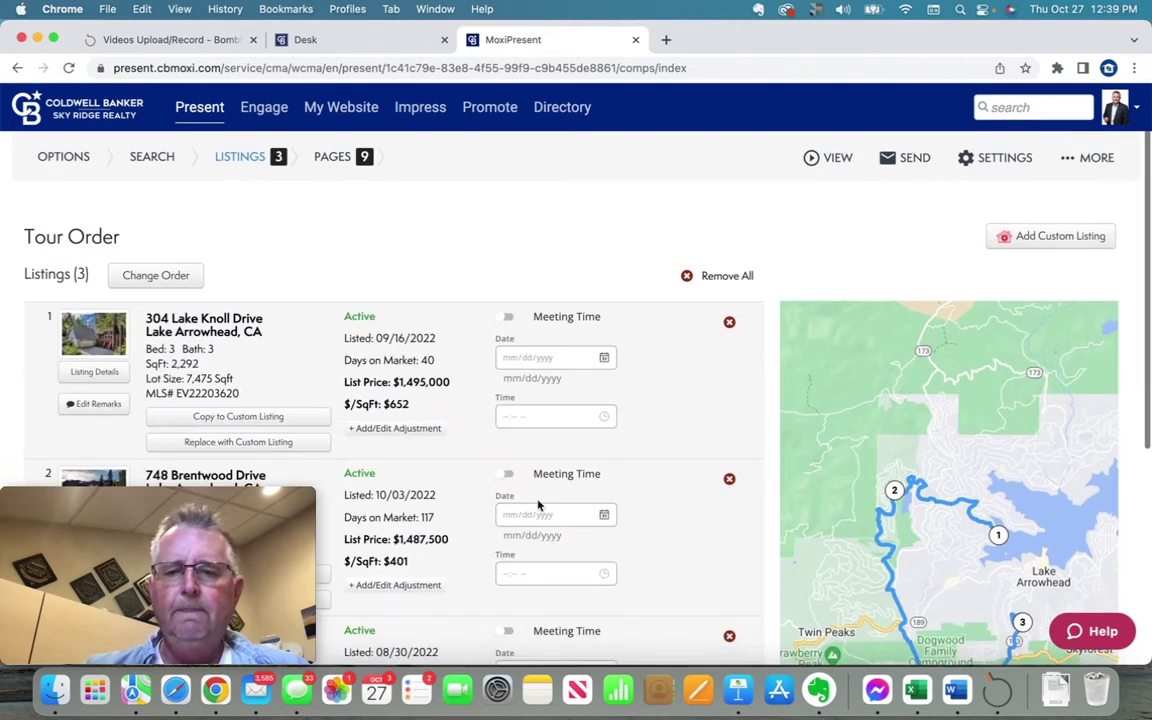
- Add the $1,350,000 Oakwood Drive listing (MLS# 305446974) to the presentation and continue to the tour order
scroll(538, 505, "down", 5)
scroll(538, 505, "down", 2)
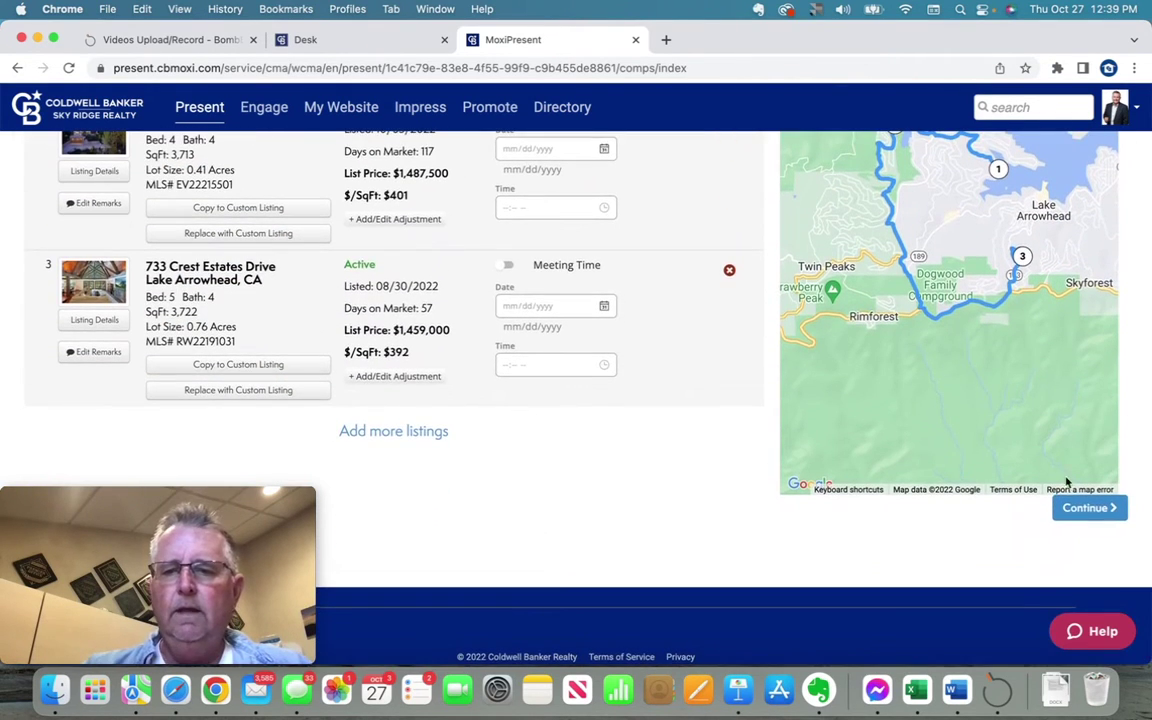
scroll(708, 385, "up", 1)
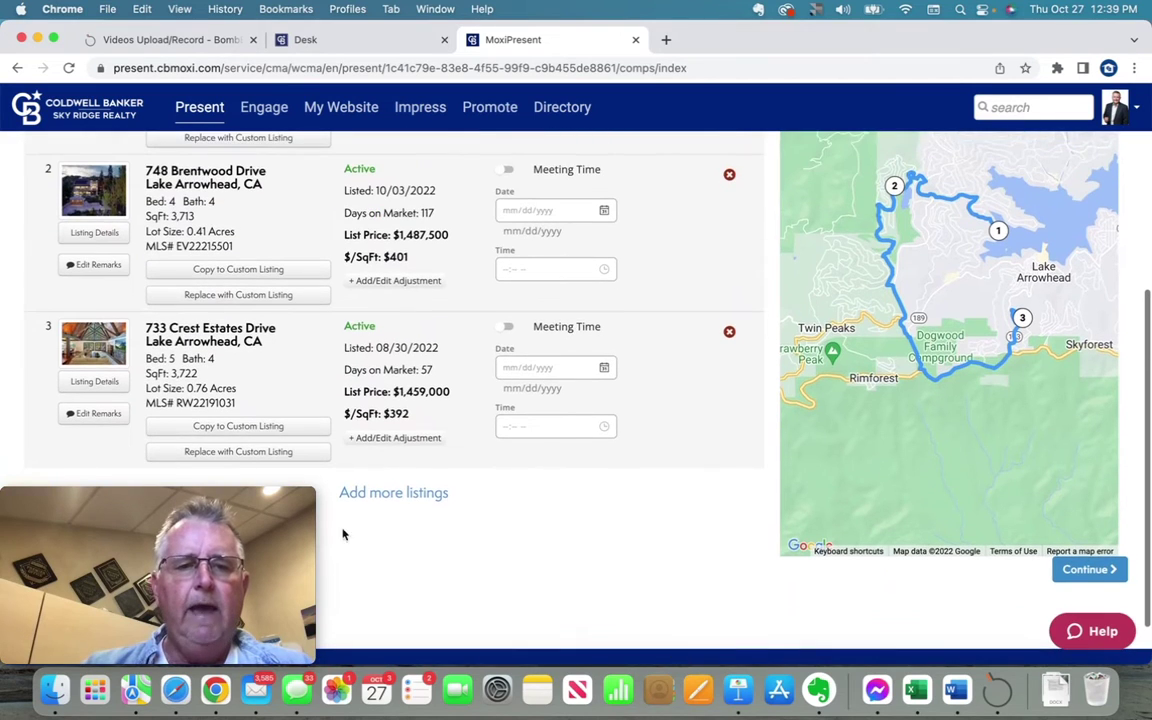
scroll(489, 373, "down", 1)
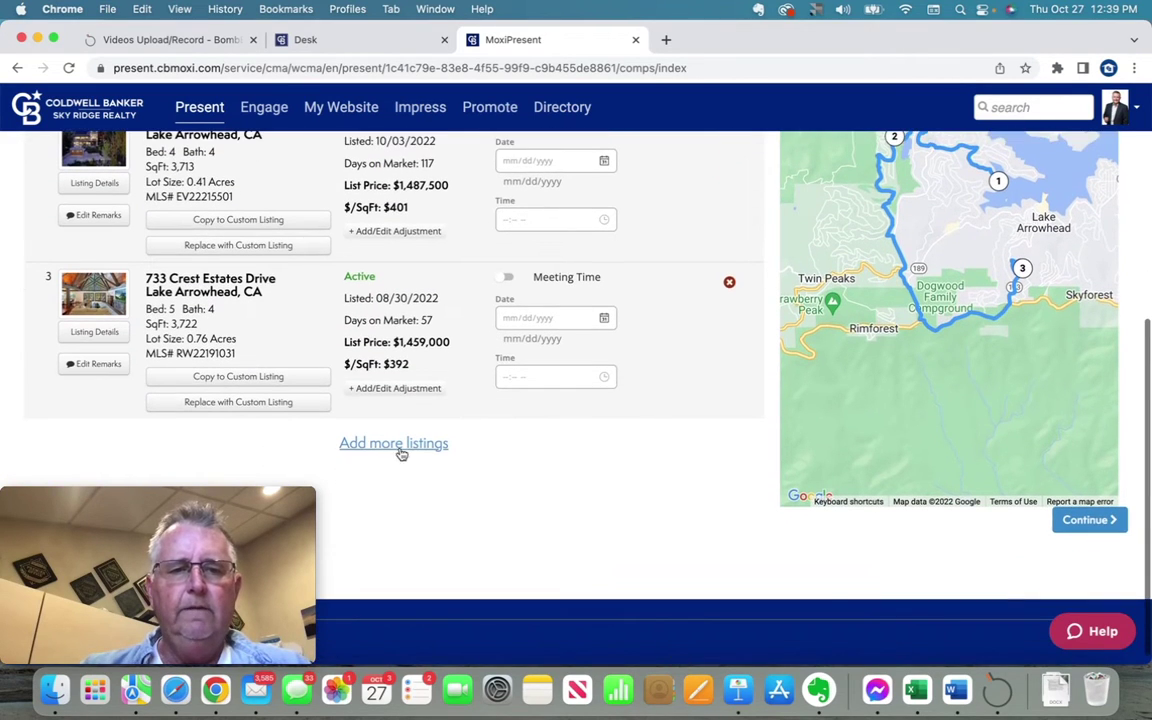
left_click(399, 449)
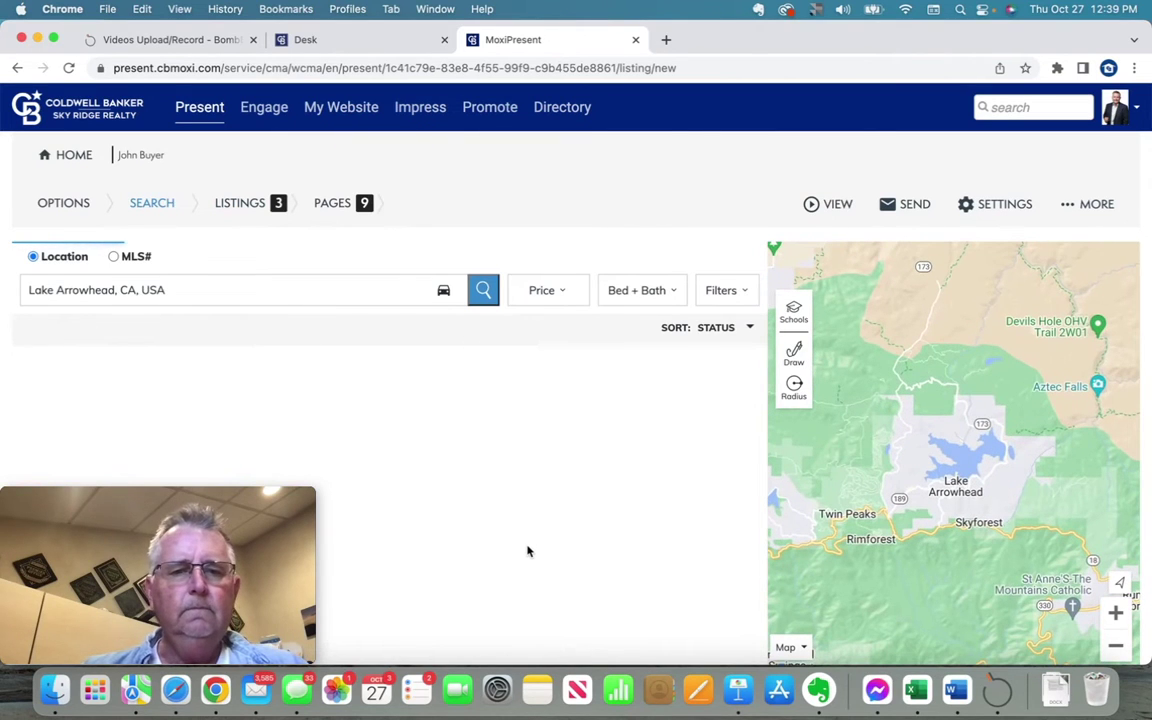
scroll(528, 551, "down", 5)
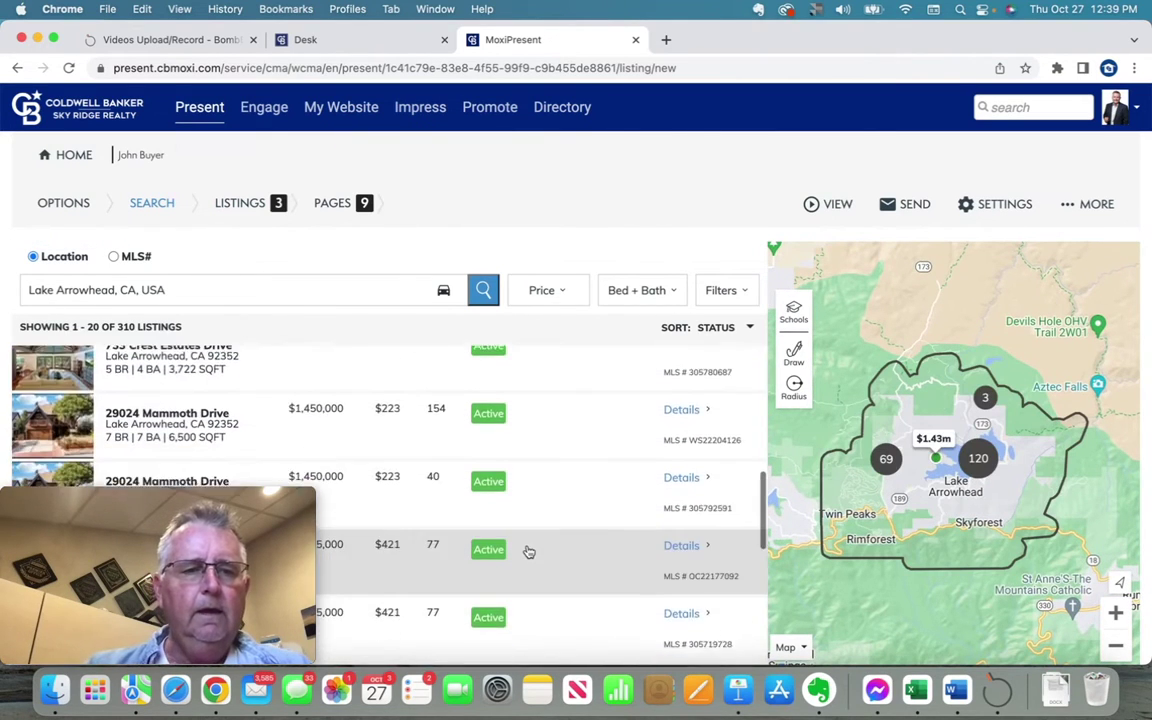
scroll(528, 551, "down", 5)
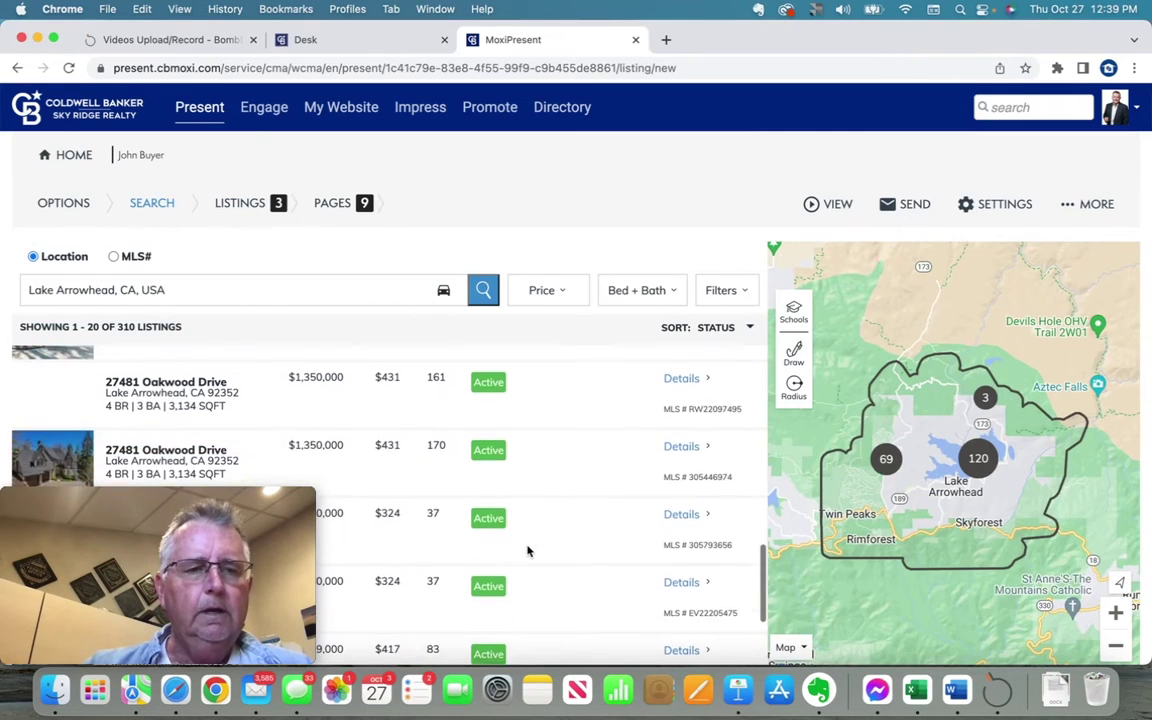
mouse_move(24, 465)
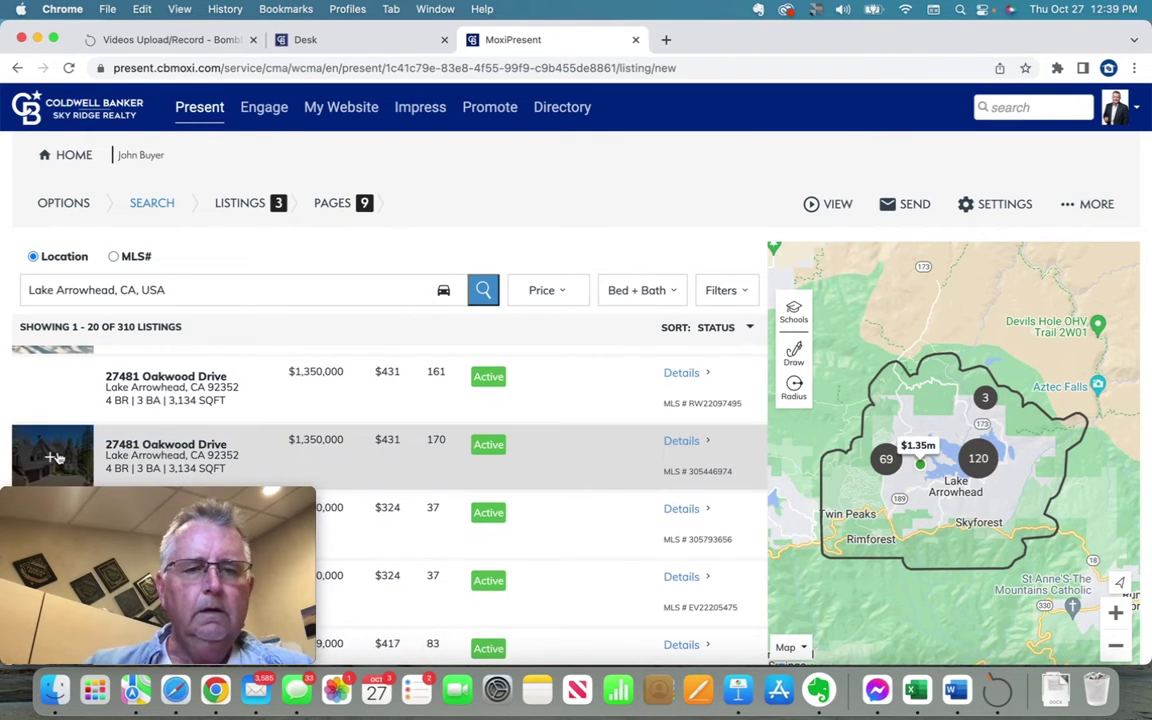
left_click(53, 457)
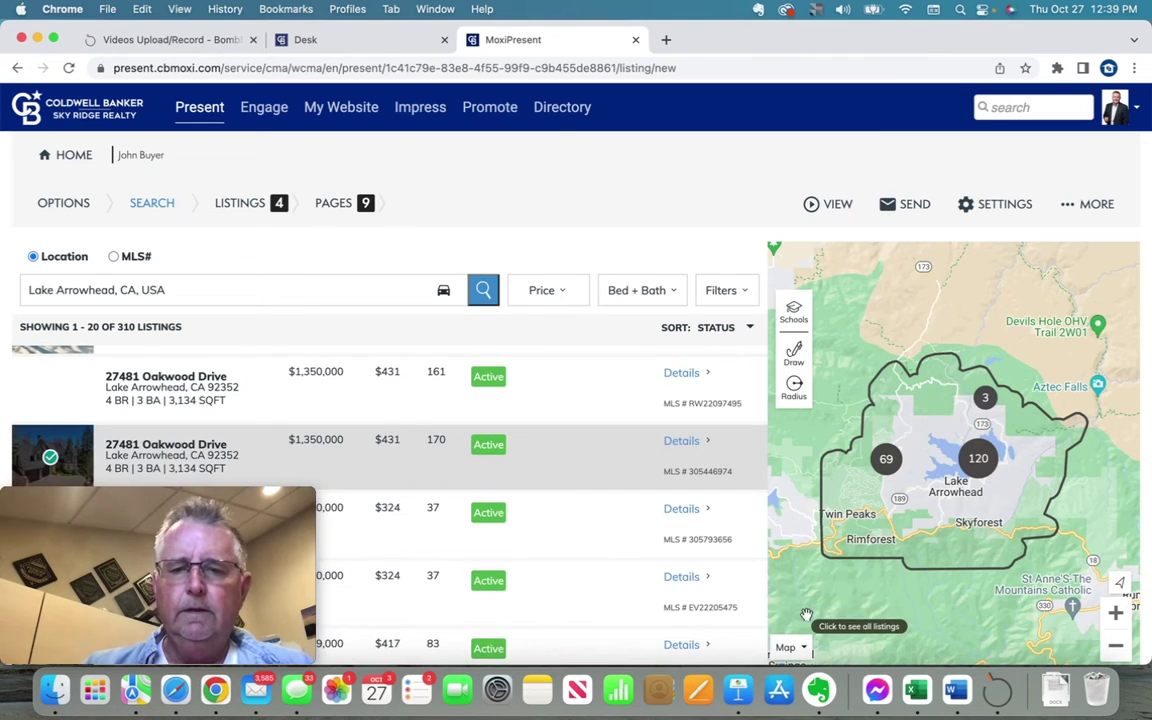
scroll(806, 614, "down", 3)
left_click(1105, 505)
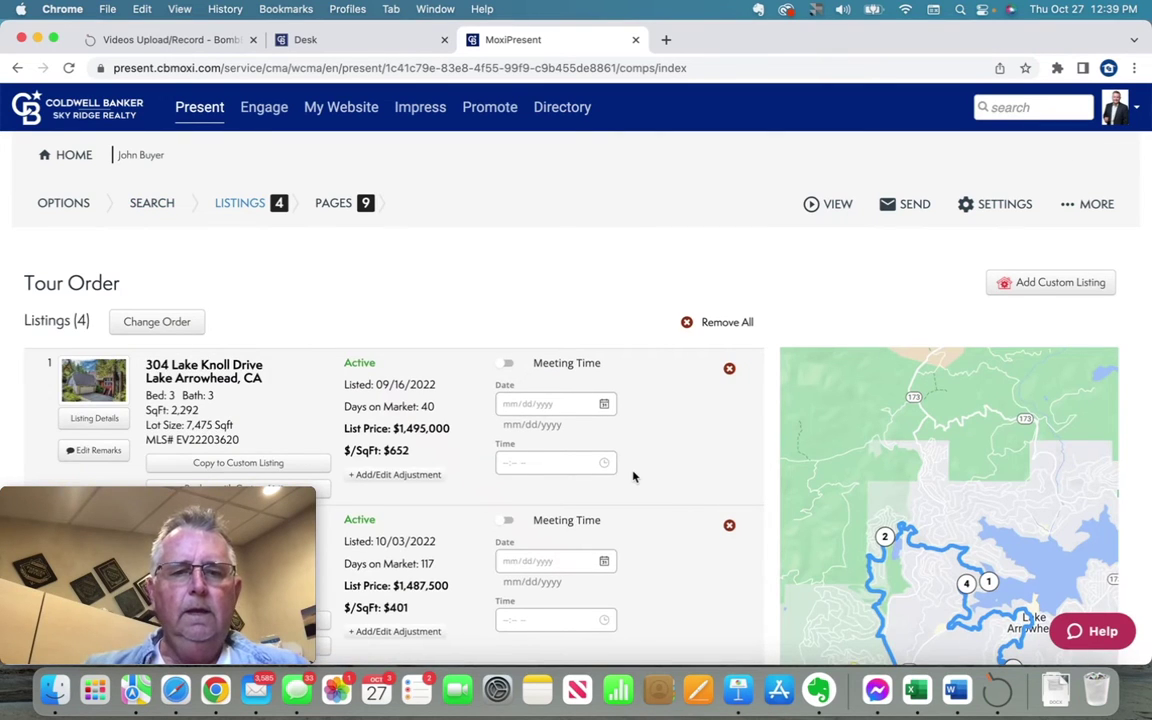
- Check the tour route with the added listing, continue to the presentation pages and review the cover page
scroll(633, 477, "down", 2)
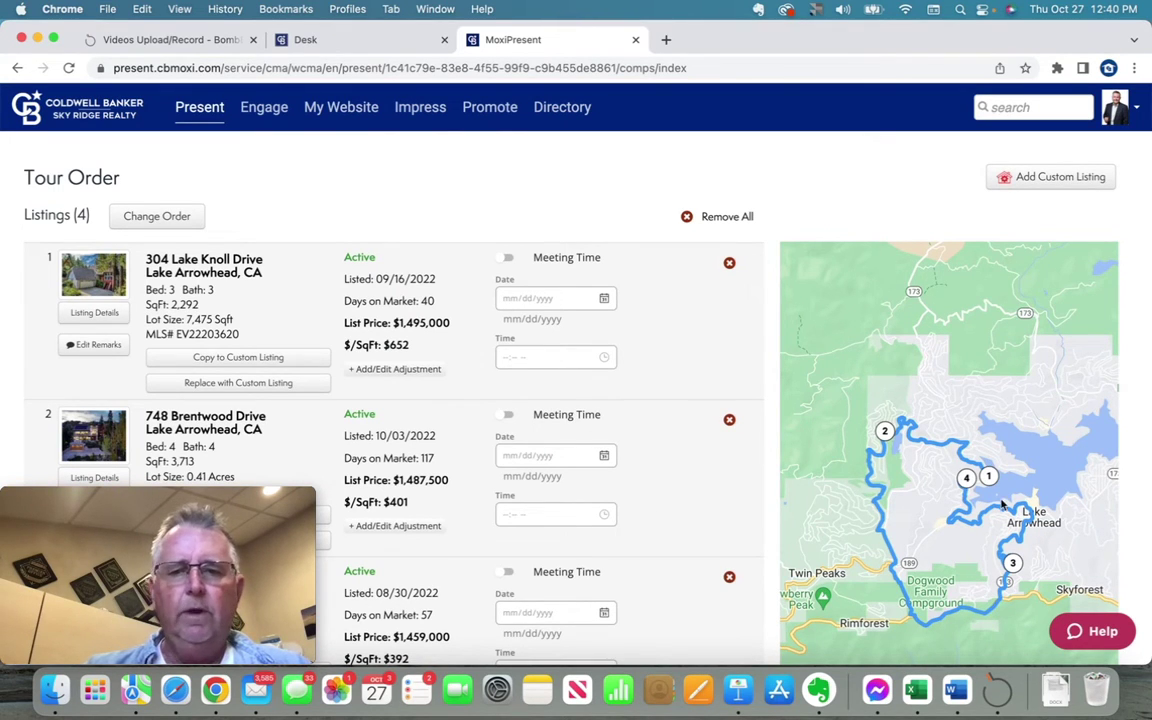
scroll(698, 565, "down", 8)
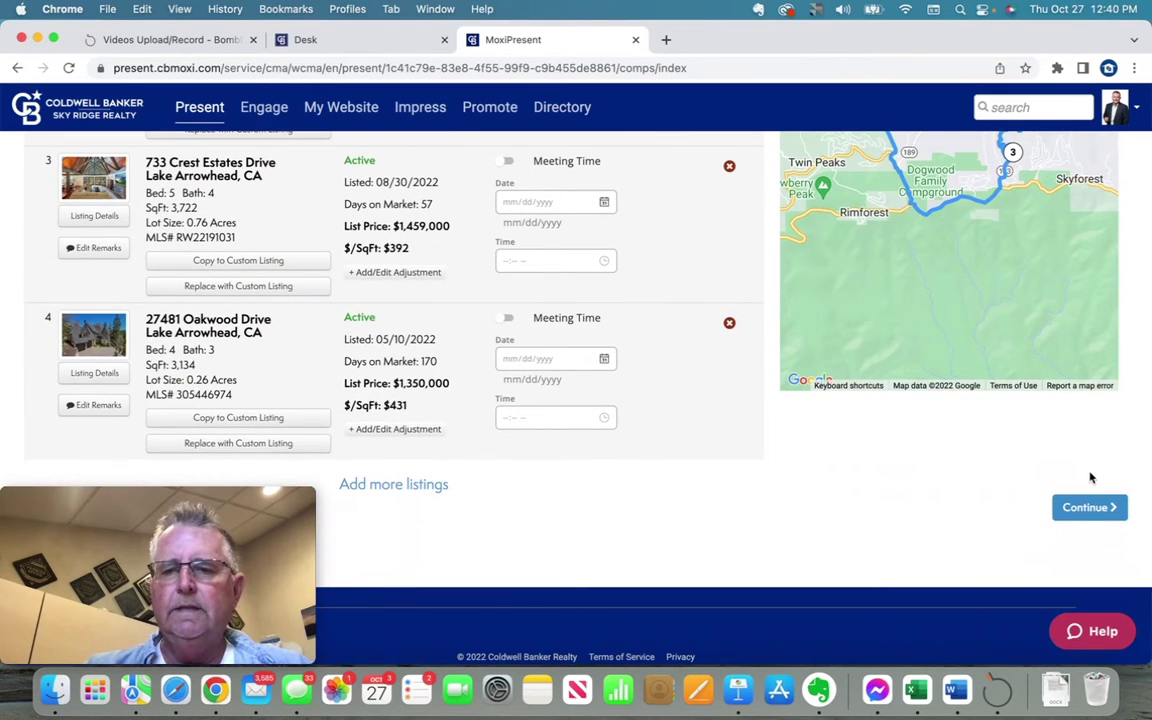
left_click(1086, 514)
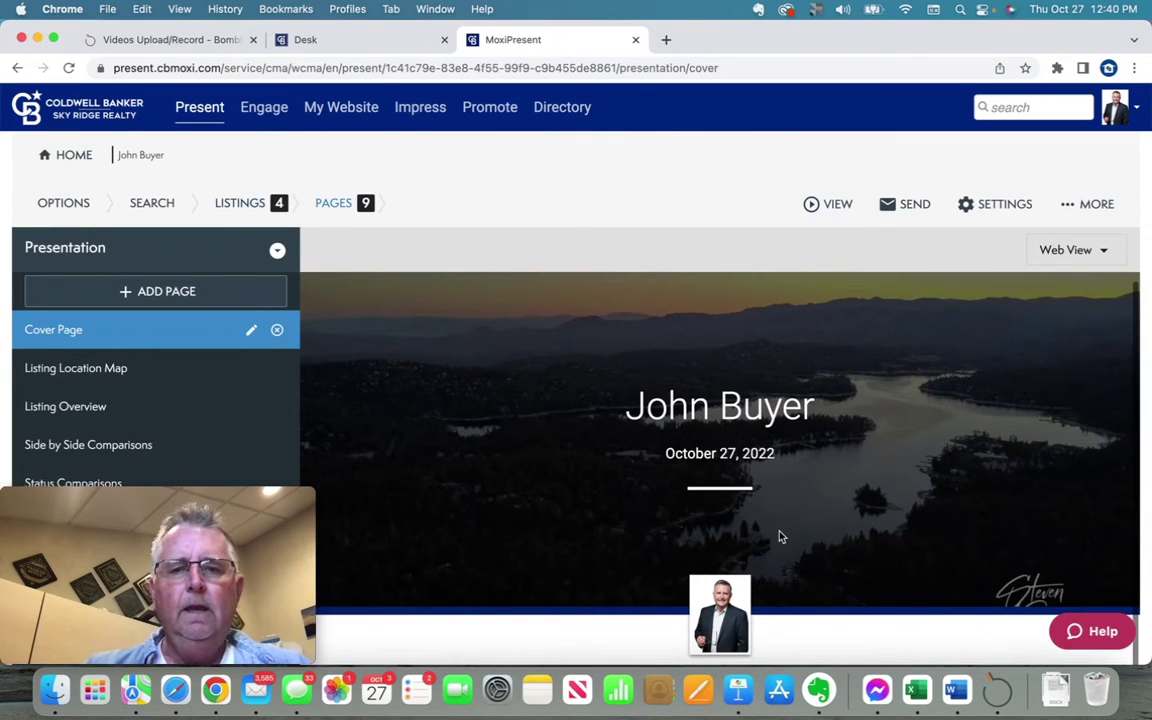
scroll(781, 537, "down", 1)
scroll(781, 537, "down", 6)
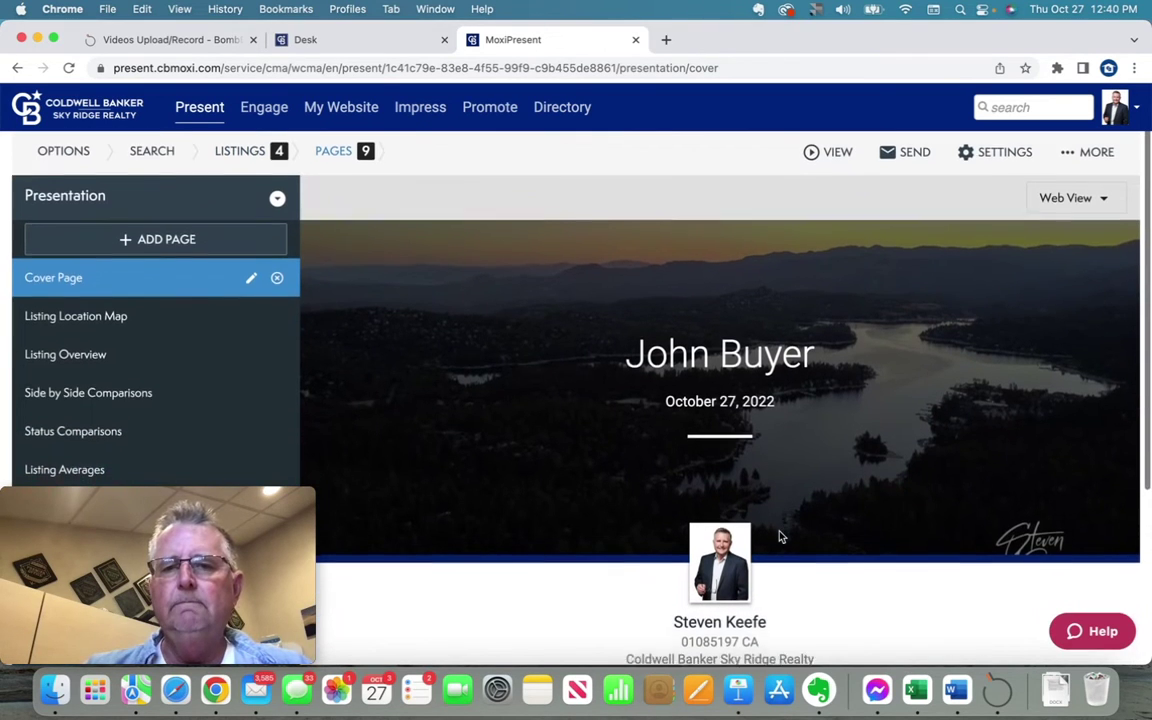
scroll(780, 535, "up", 7)
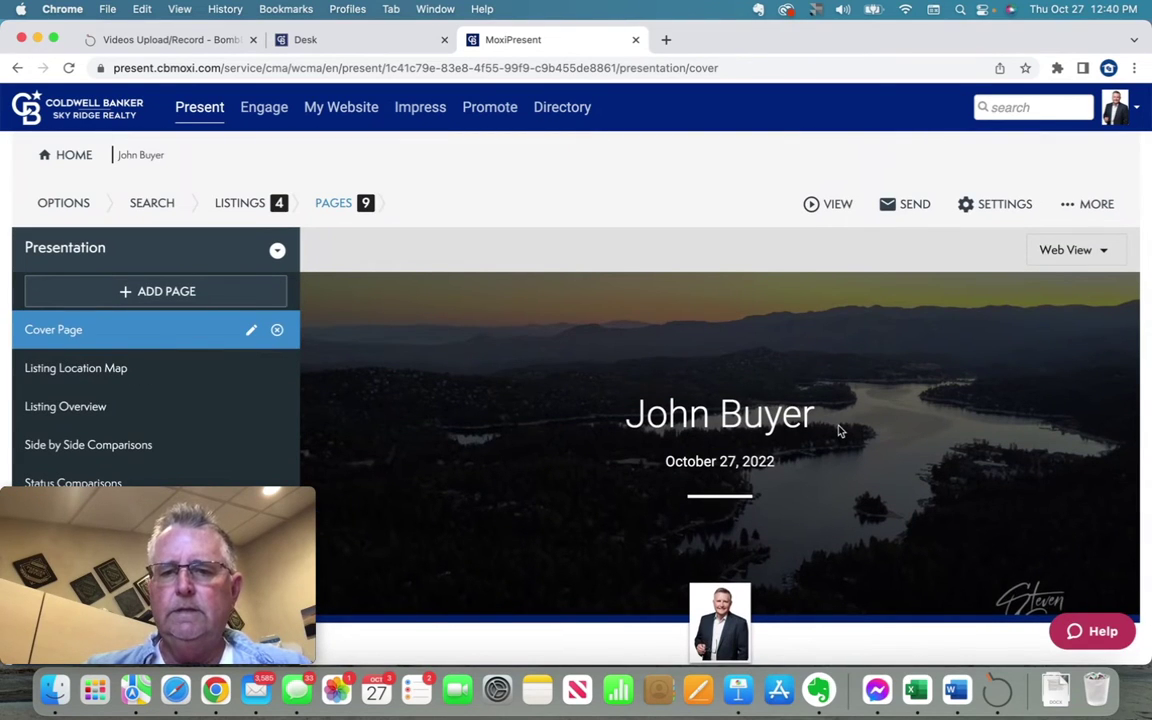
- Look at the form for emailing the presentation, declining the MoxiPromote advertising offer, and close it without sending
left_click(840, 204)
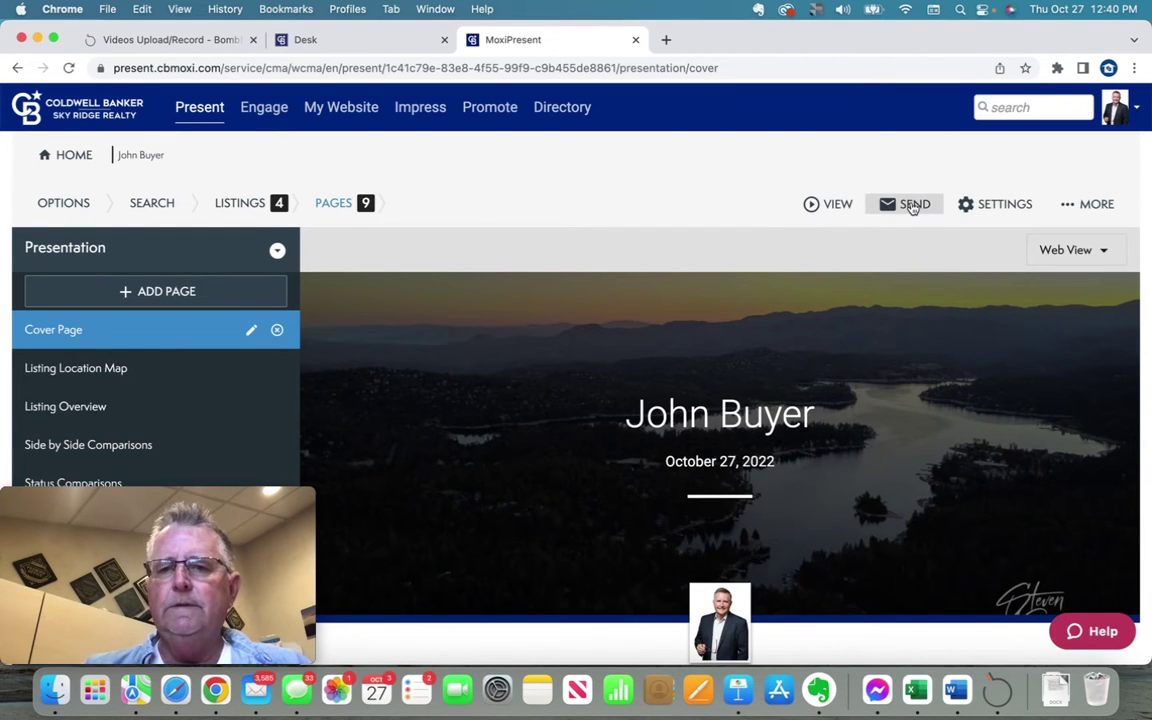
left_click(912, 205)
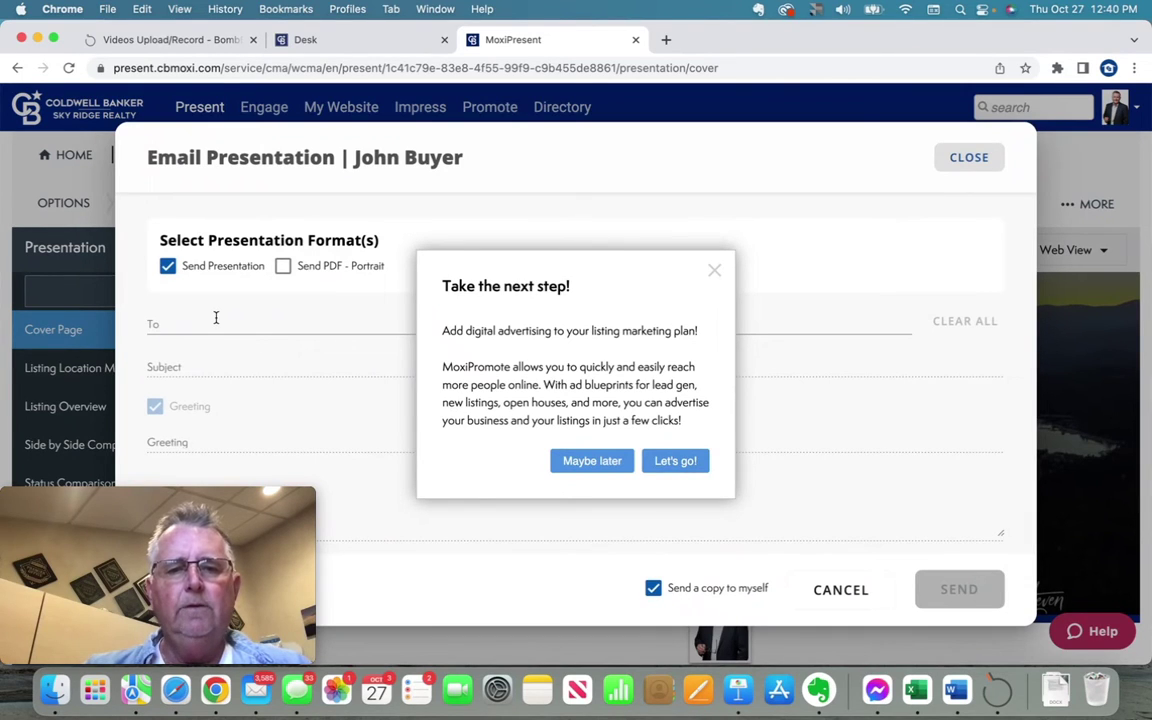
left_click(600, 466)
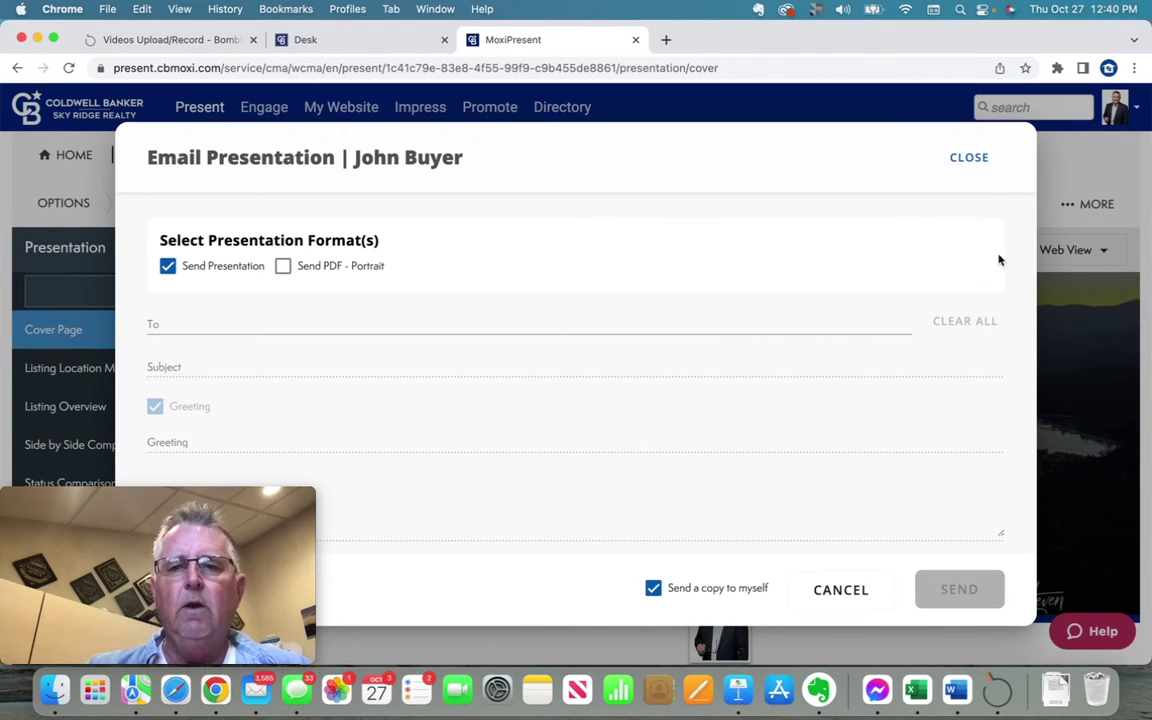
left_click(967, 158)
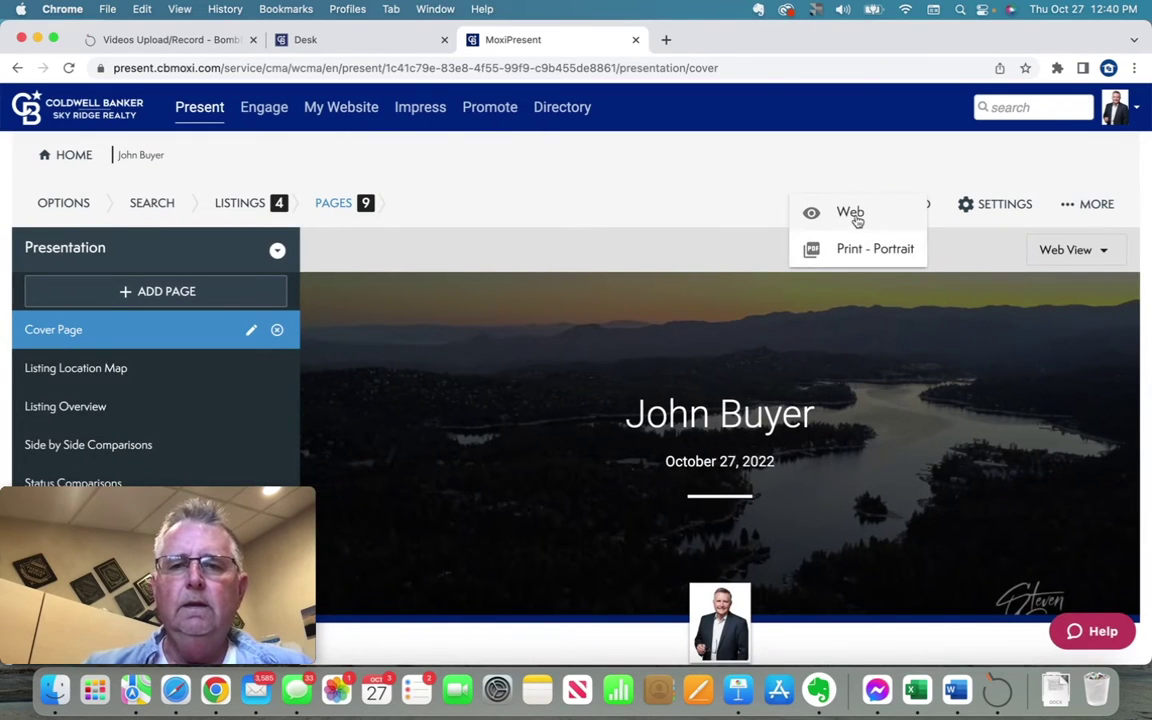
- Open the web version of the presentation and view its cover page and the Listing Location Map
left_click(852, 214)
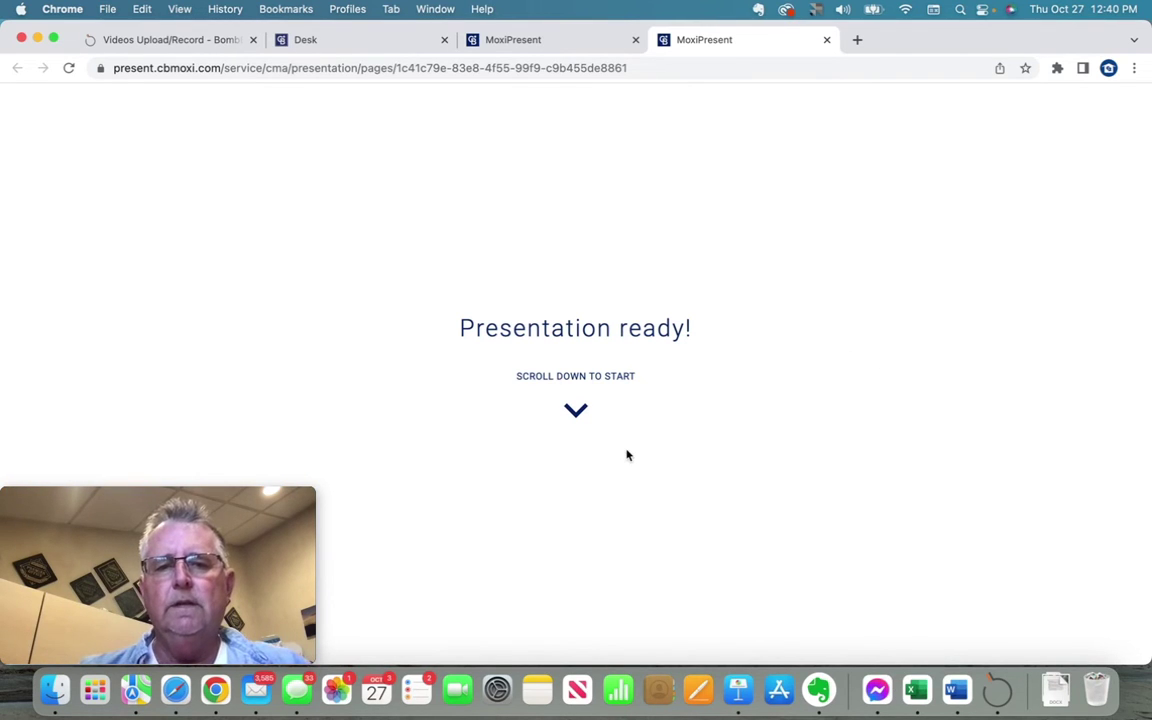
scroll(626, 455, "down", 5)
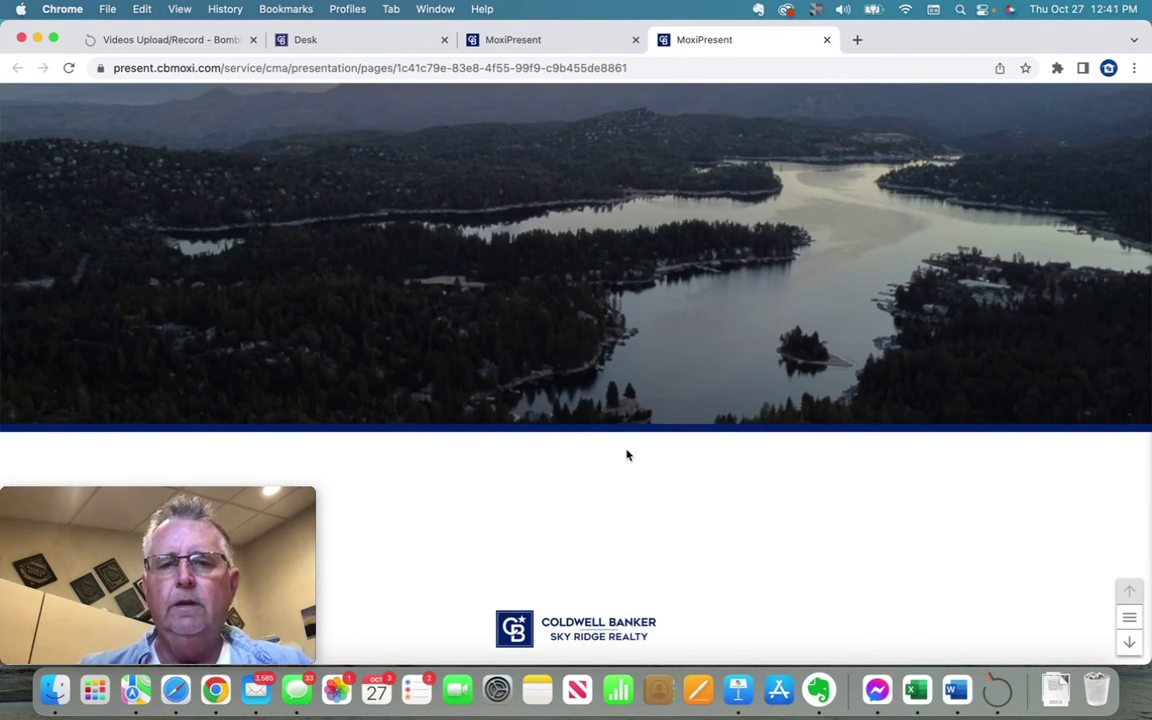
scroll(627, 455, "down", 1)
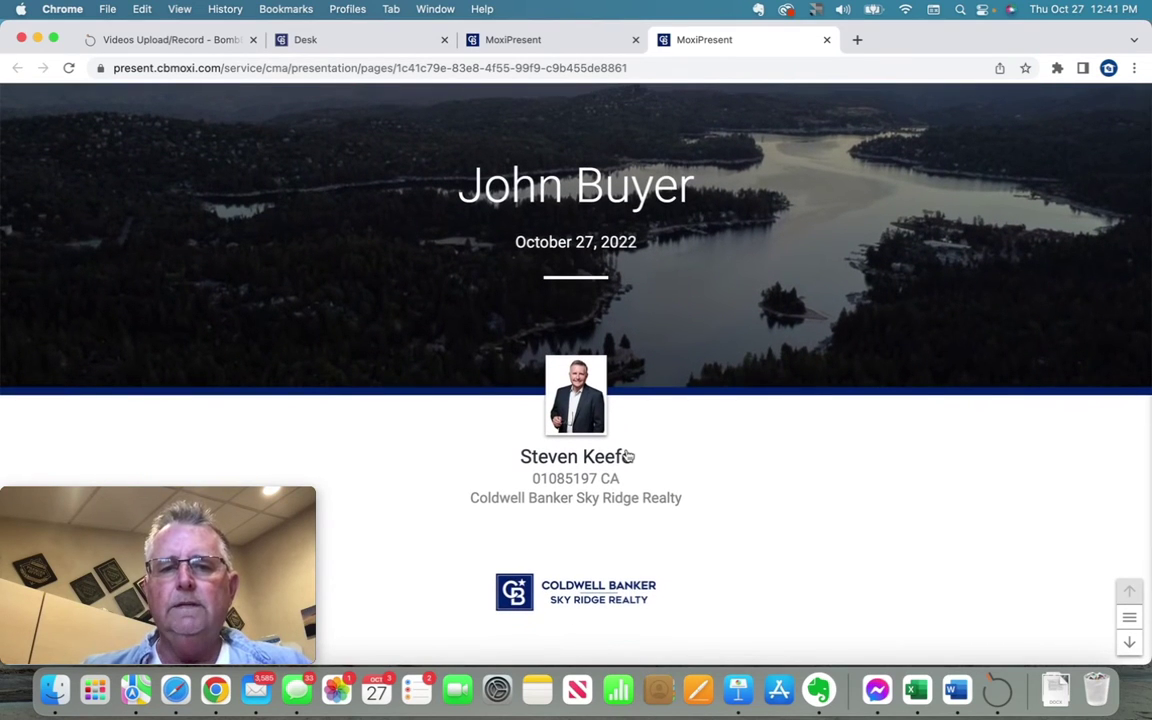
scroll(627, 455, "down", 5)
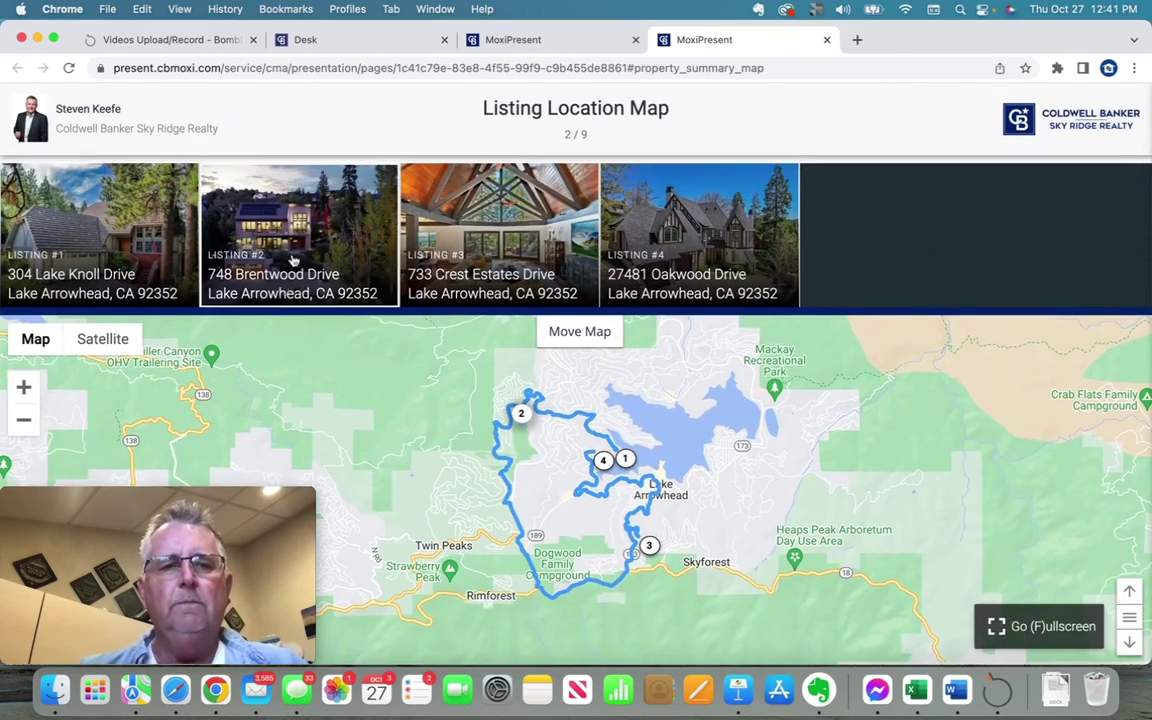
- Open the Brentwood Drive listing from the Listing Location Map, look through its details and close it
scroll(320, 247, "up", 1)
left_click(300, 275)
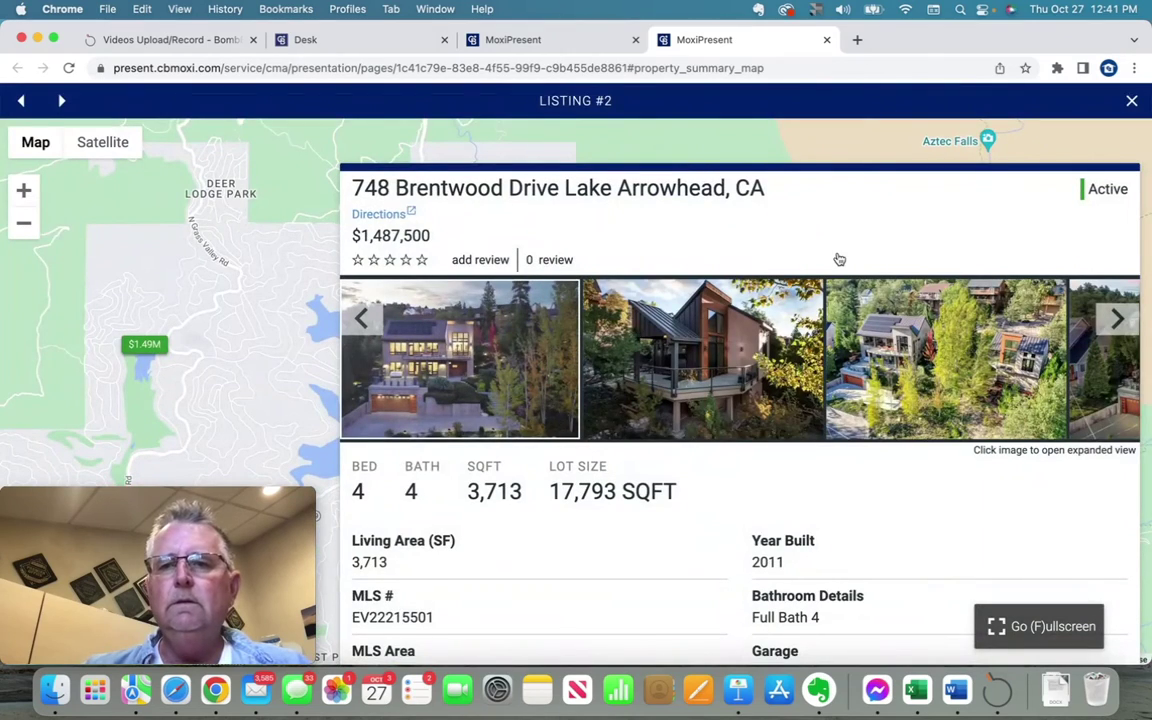
scroll(650, 320, "down", 5)
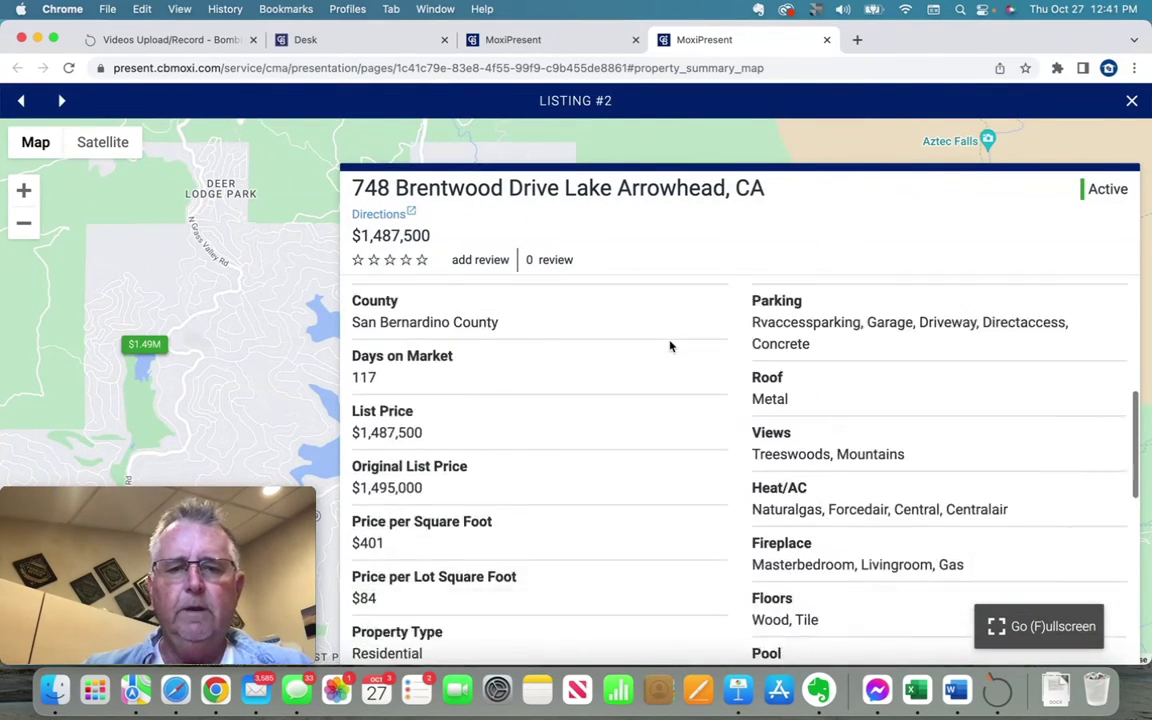
scroll(670, 346, "up", 5)
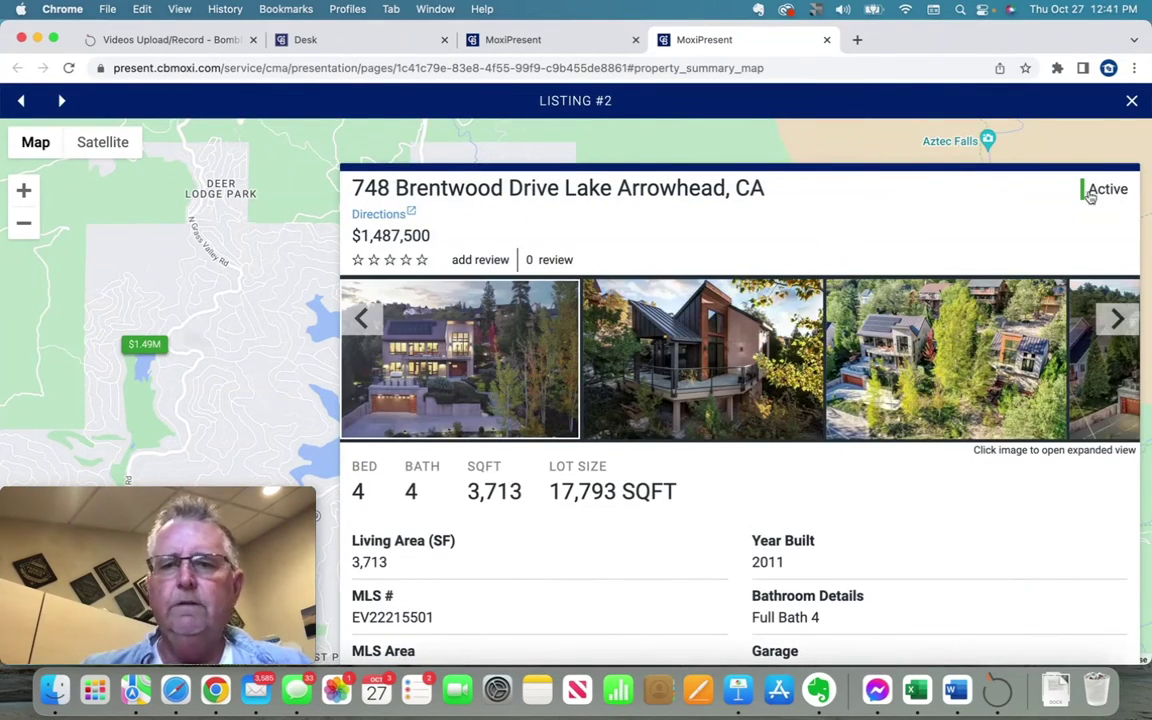
left_click(1132, 102)
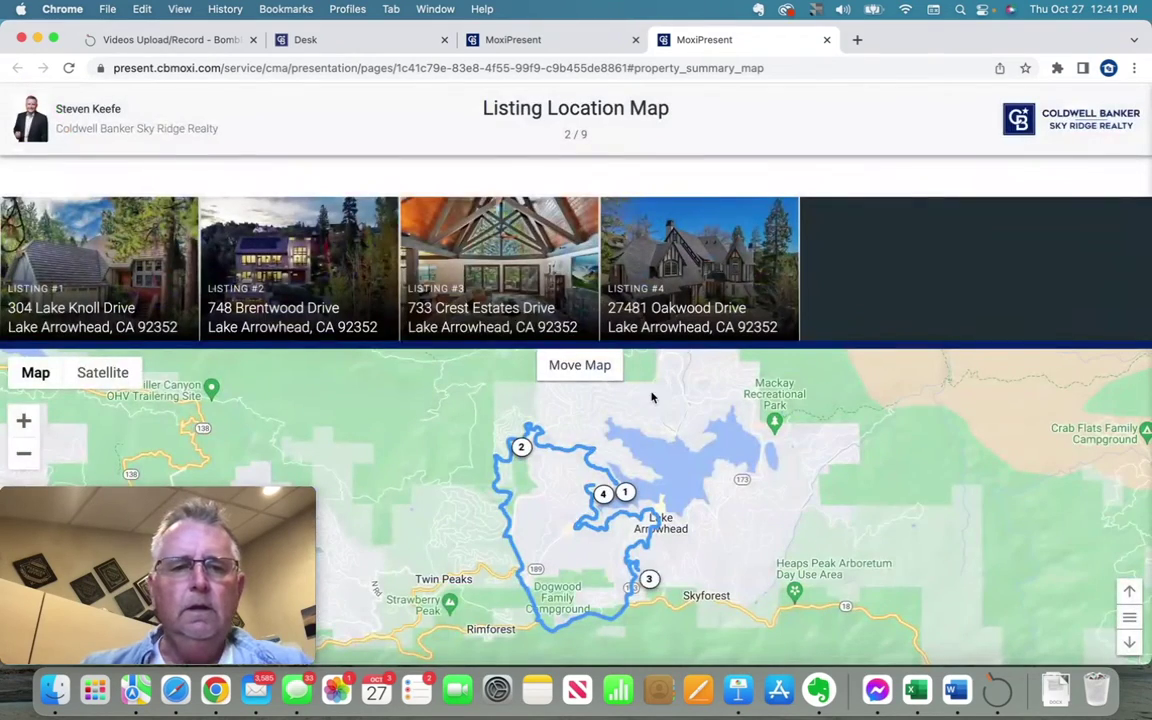
- Review the tour map and the Listing Overview page, open the Lake Knoll Drive listing's details and close them
scroll(532, 466, "down", 4)
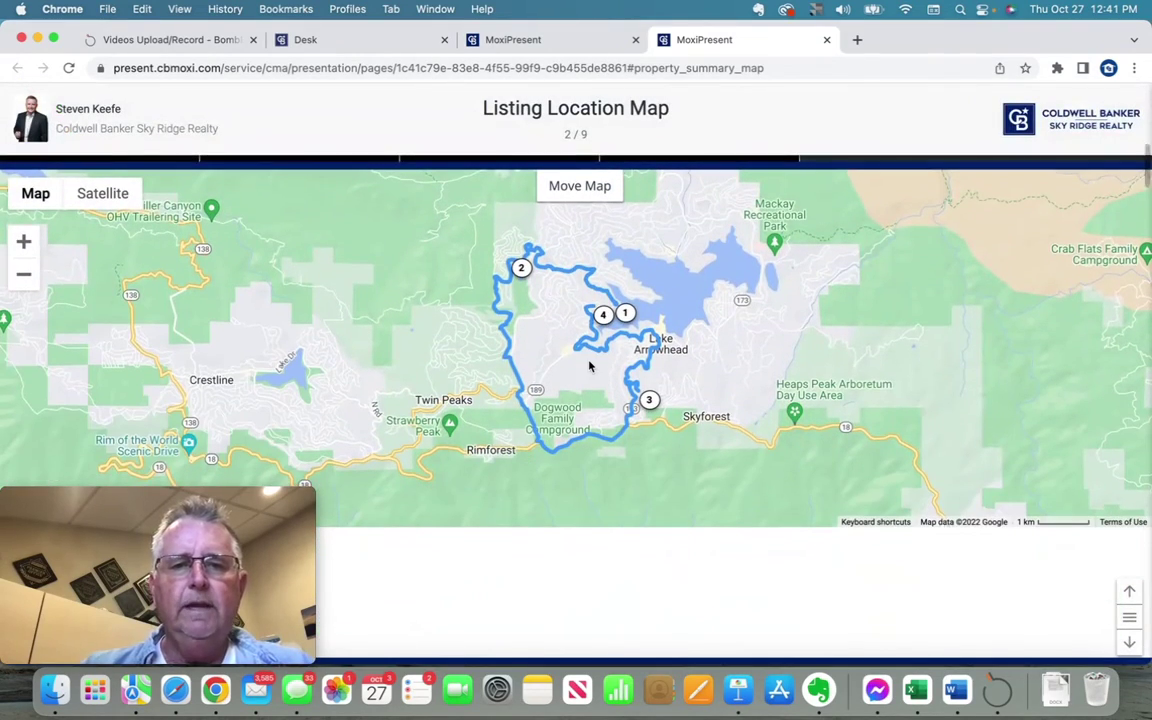
scroll(590, 367, "down", 5)
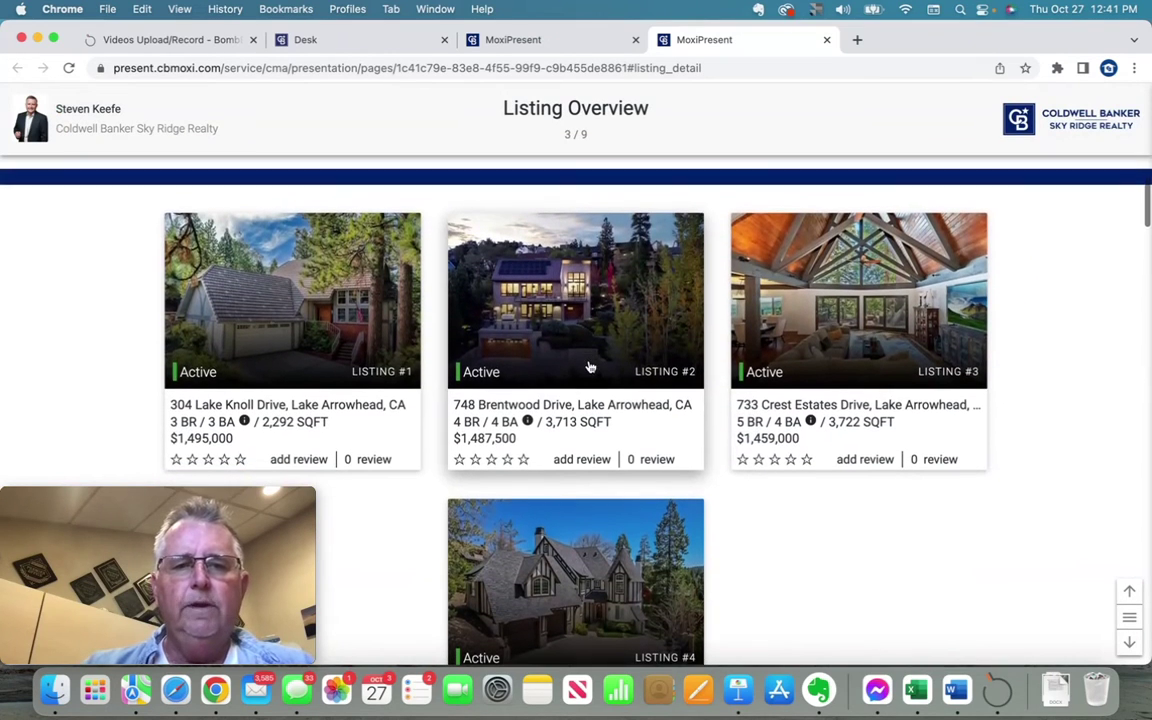
scroll(432, 391, "down", 2)
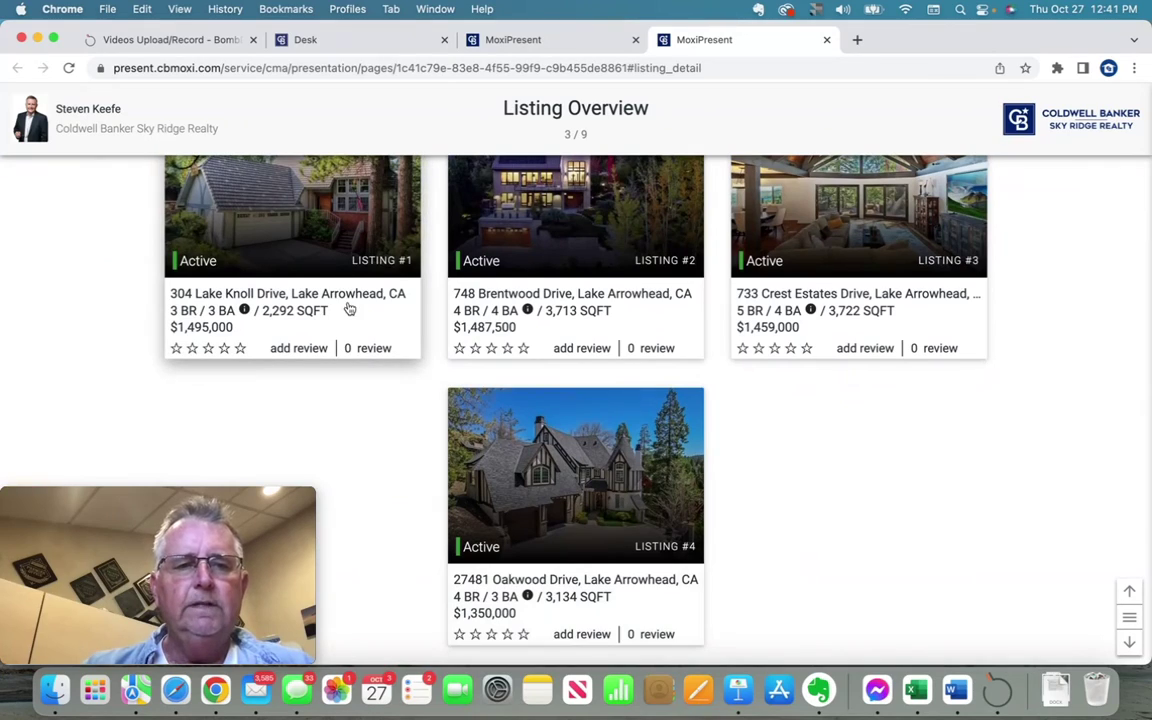
scroll(349, 325, "up", 2)
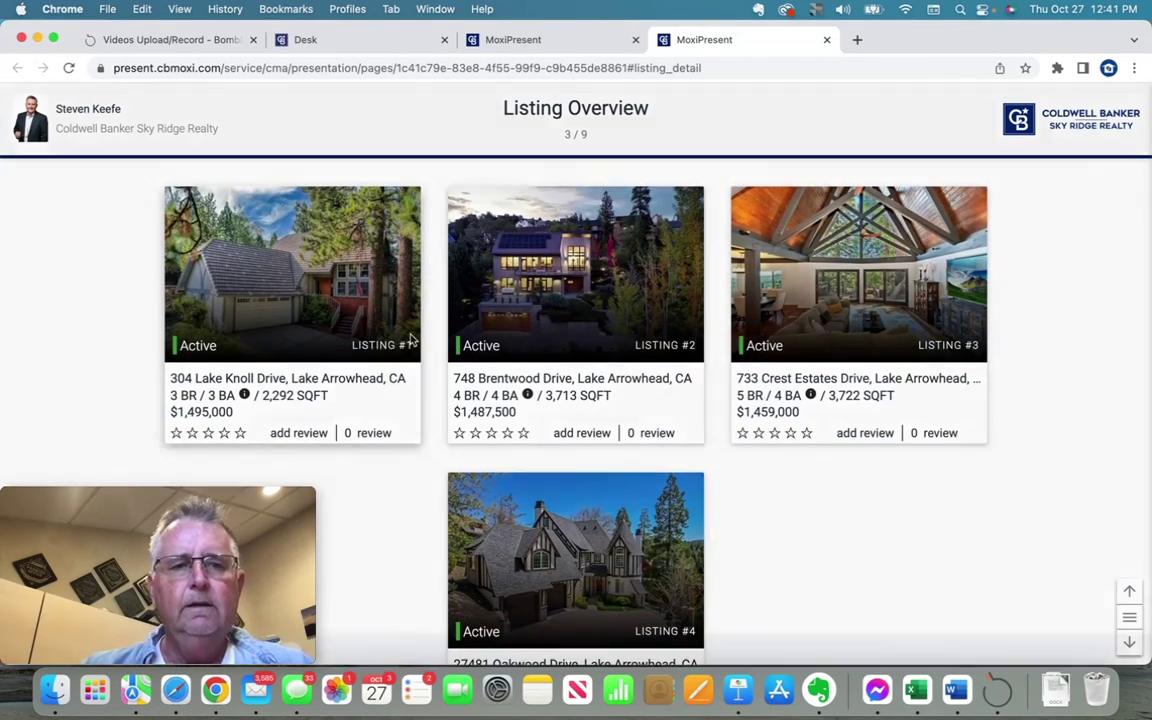
left_click(299, 283)
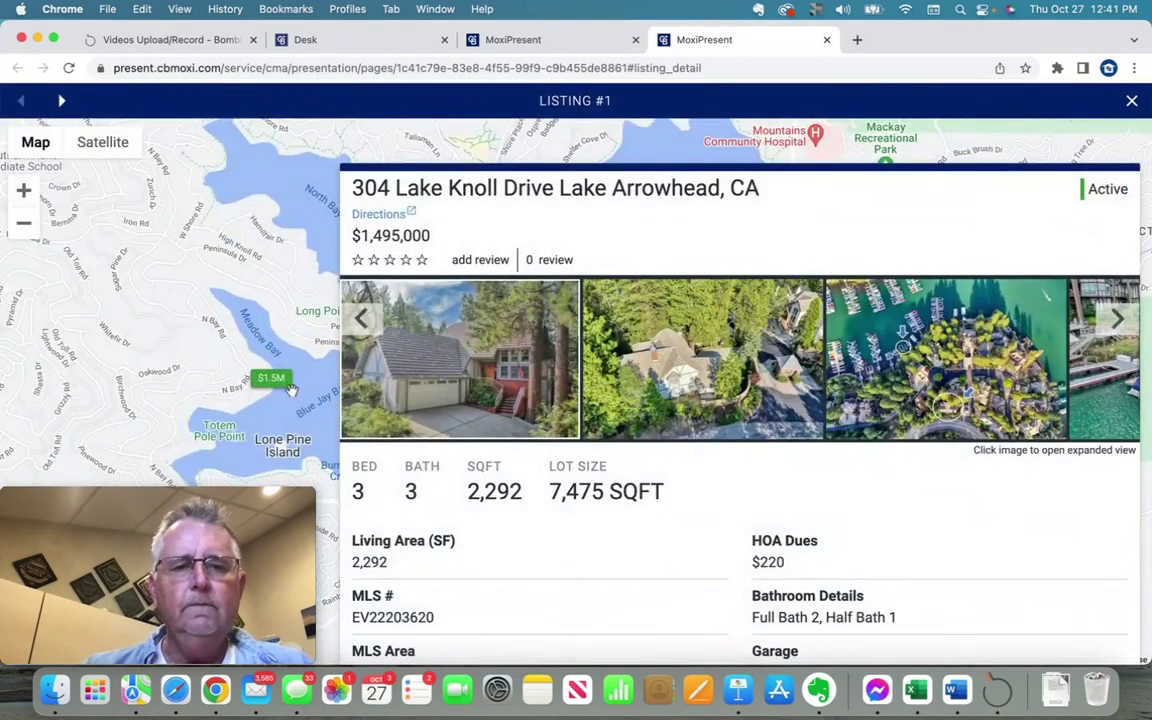
left_click(1133, 100)
- Review the Side by Side Comparisons of the four listings all the way down to the Status Comparisons page
scroll(671, 398, "down", 4)
scroll(671, 398, "down", 2)
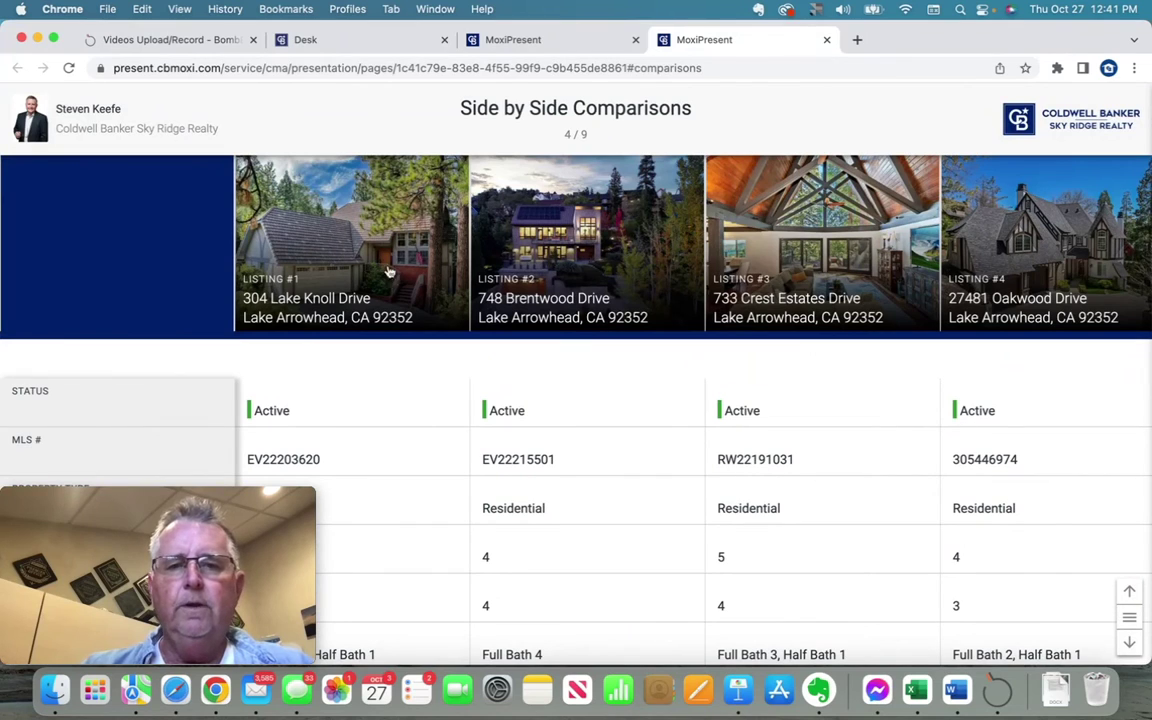
scroll(932, 237, "left", 3)
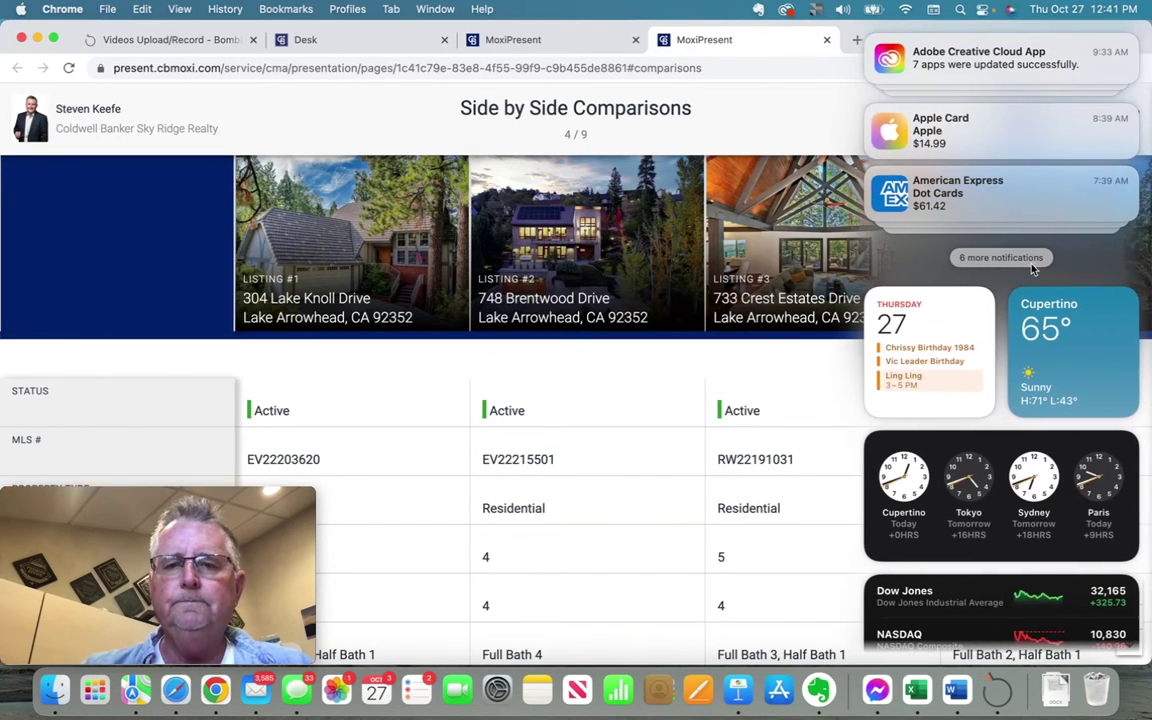
scroll(928, 237, "right", 3)
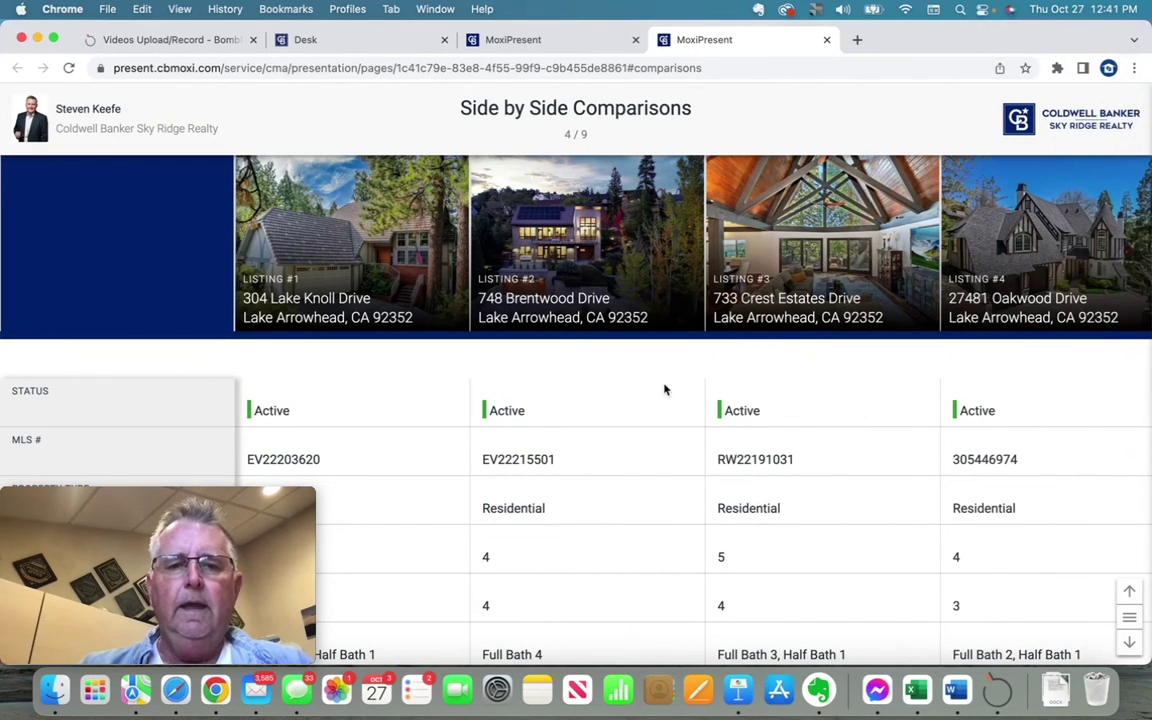
scroll(522, 441, "down", 6)
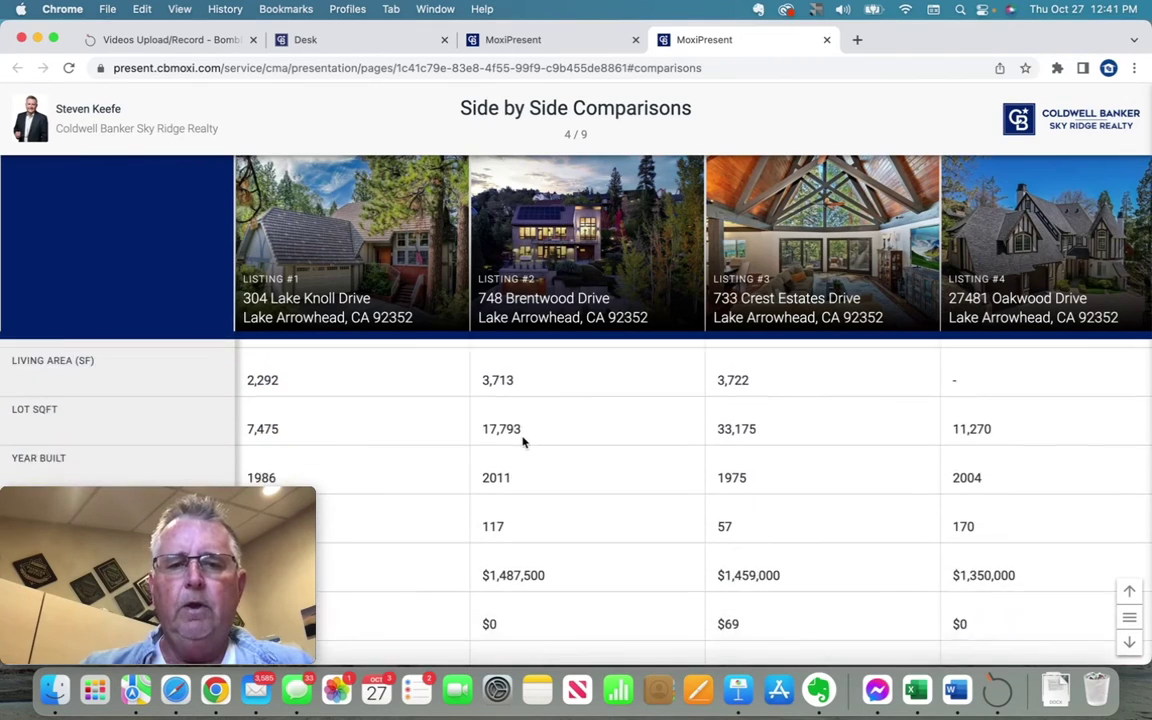
scroll(522, 441, "down", 10)
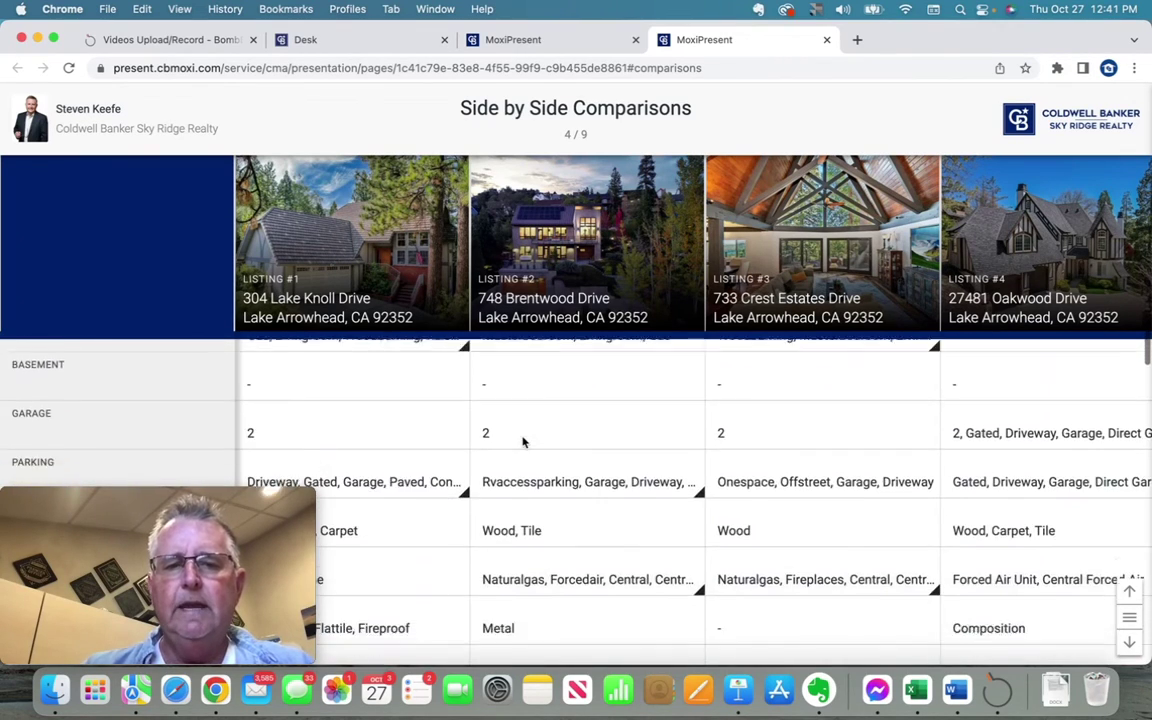
scroll(522, 441, "down", 15)
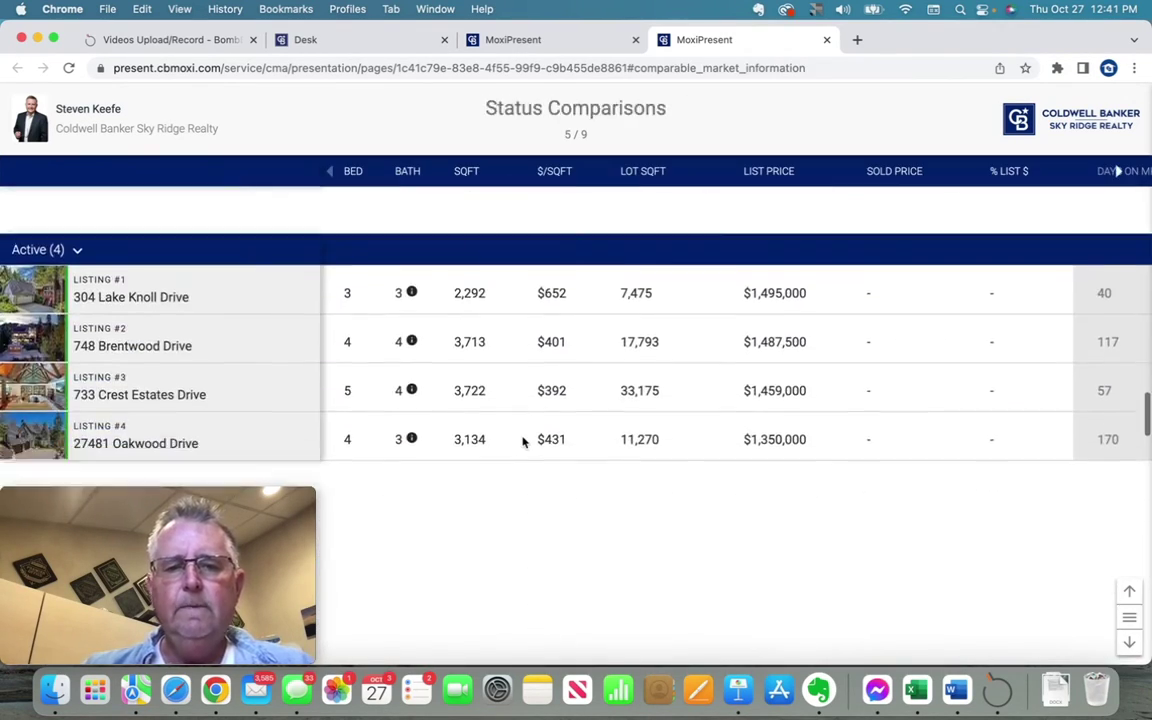
- Examine the Status Comparisons table and the home averages and pricing on the Listing Averages page
scroll(522, 441, "down", 2)
scroll(522, 441, "up", 2)
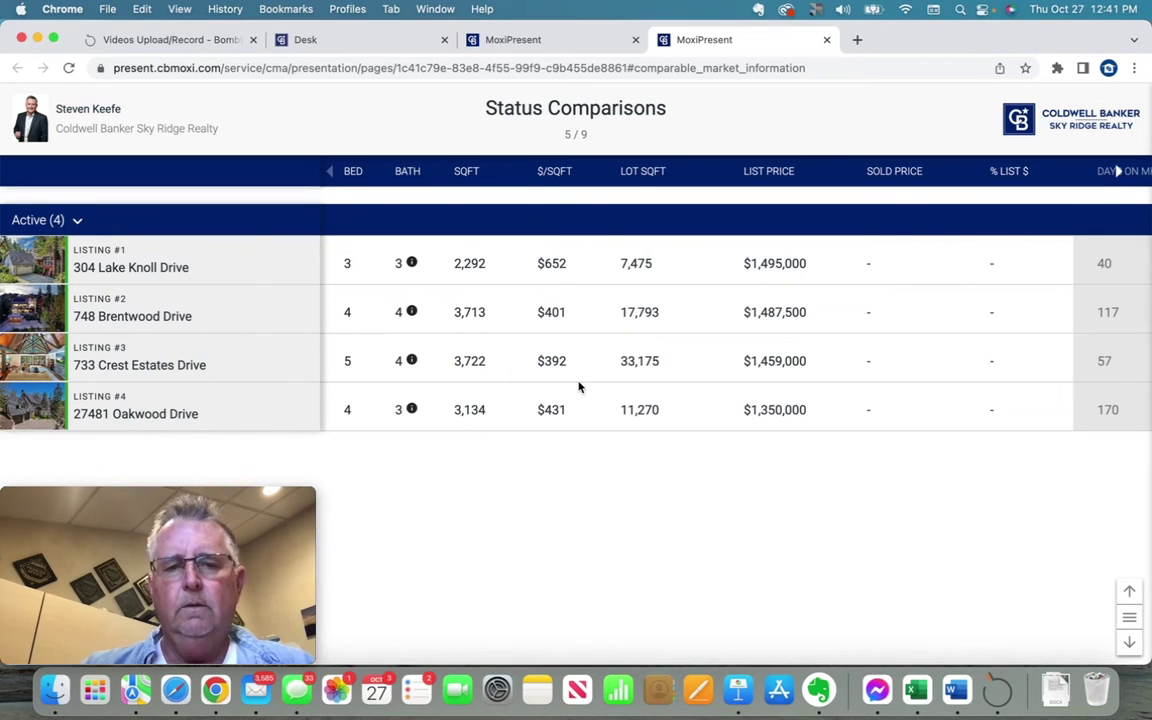
scroll(578, 387, "down", 5)
scroll(578, 387, "down", 5)
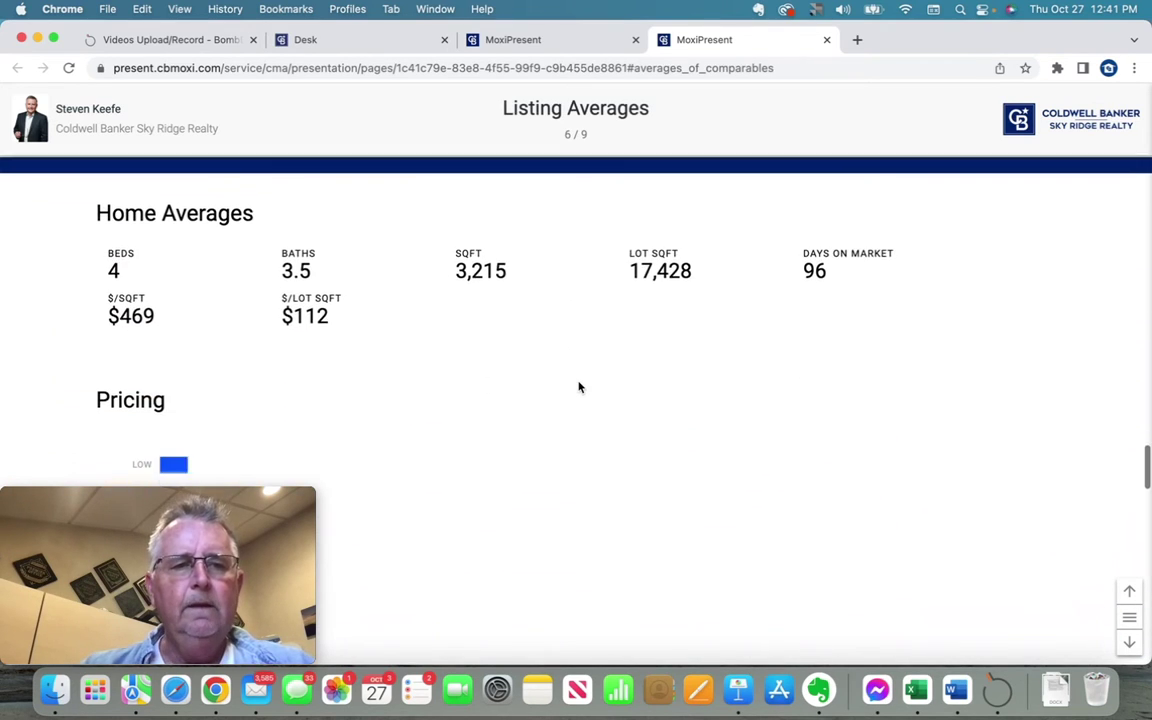
scroll(578, 387, "down", 3)
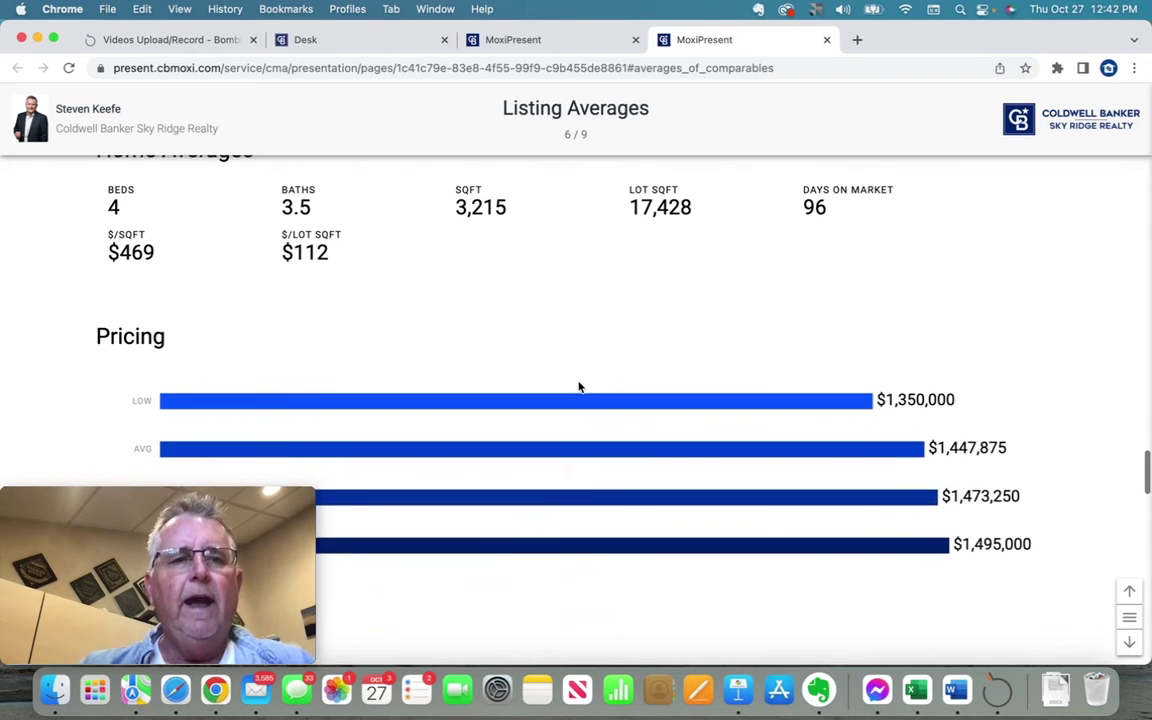
- Look over the Price & Days on Market and Price & Size charts and the closing agent contact page
scroll(578, 387, "down", 8)
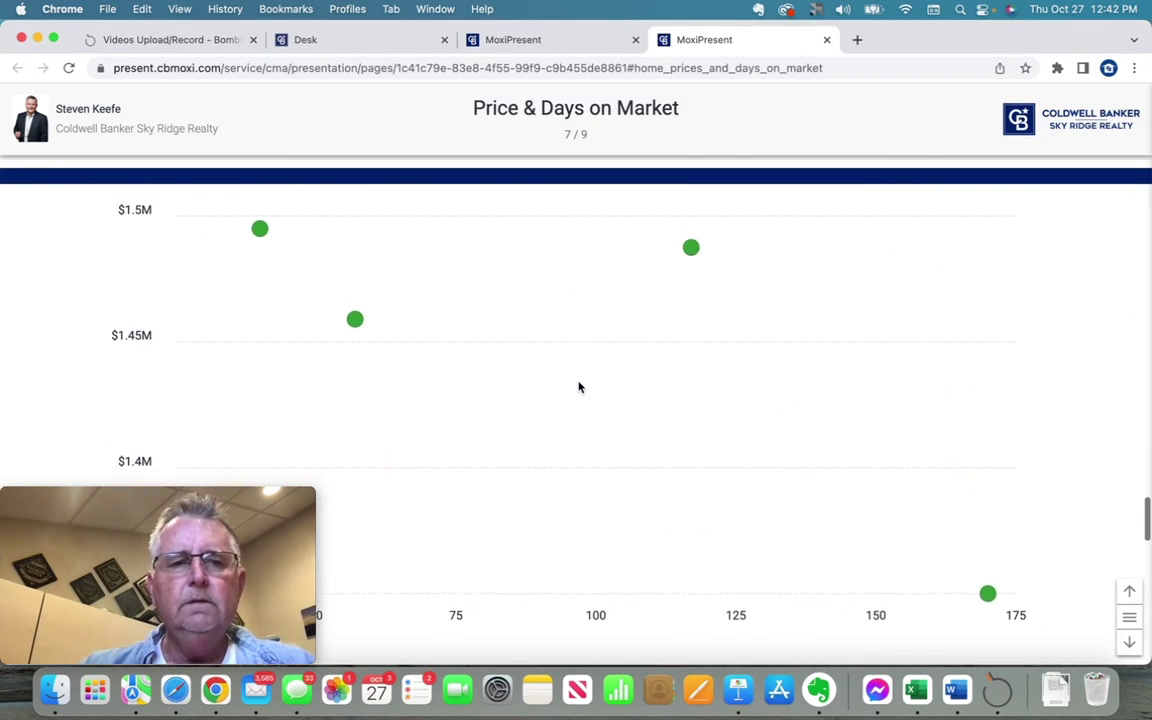
scroll(578, 387, "down", 3)
scroll(578, 387, "down", 10)
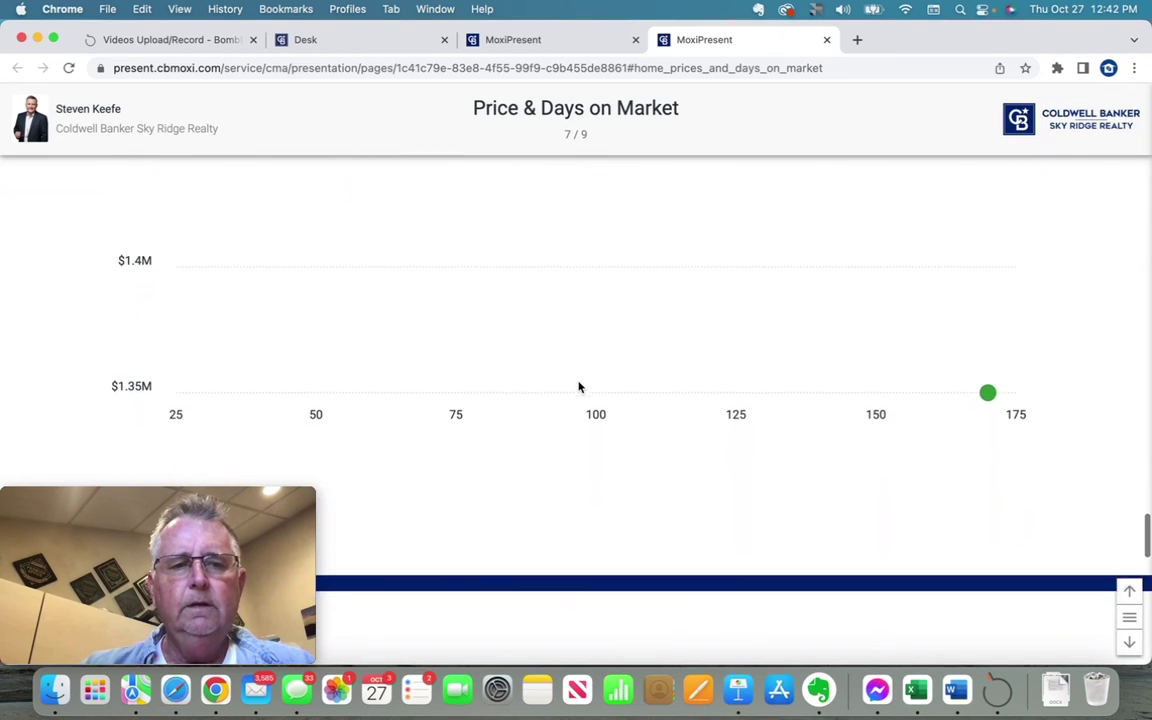
scroll(576, 373, "up", 6)
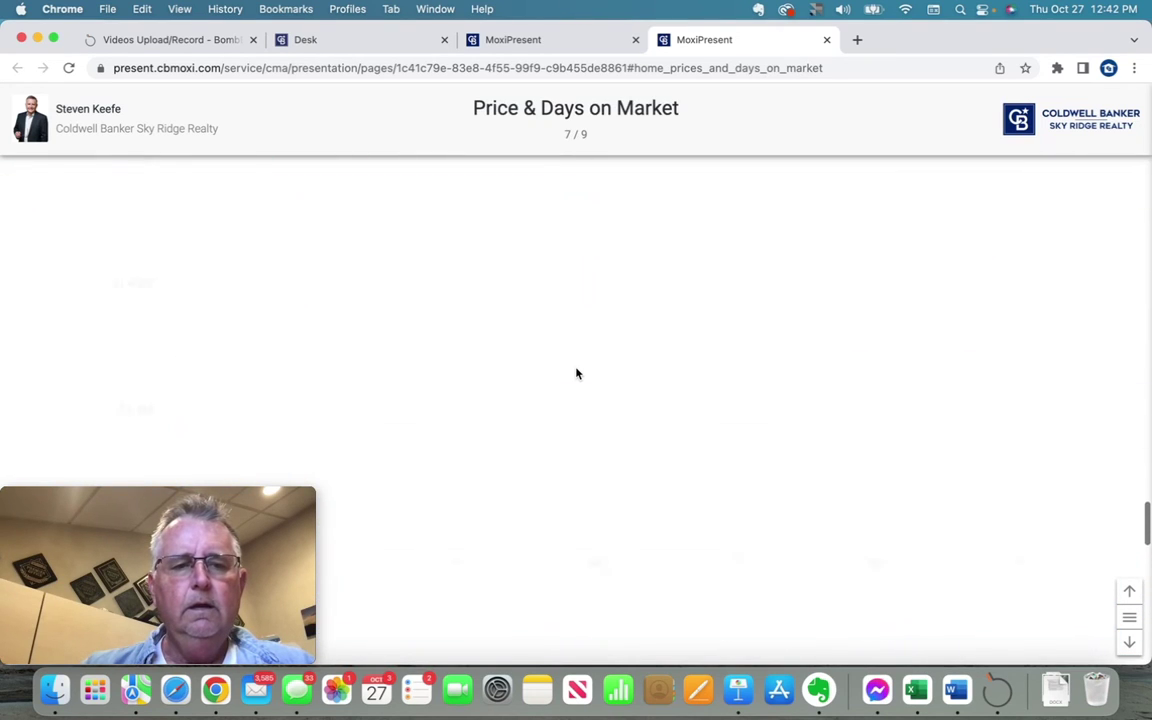
scroll(576, 373, "down", 4)
scroll(576, 373, "down", 3)
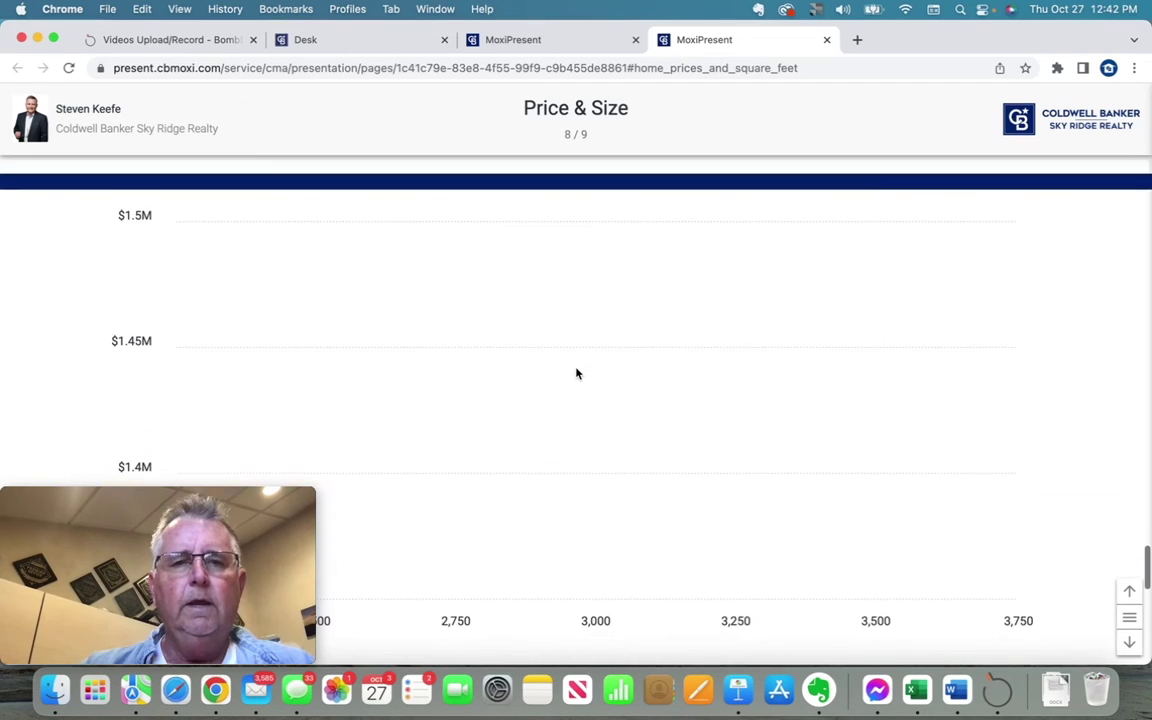
scroll(576, 373, "down", 5)
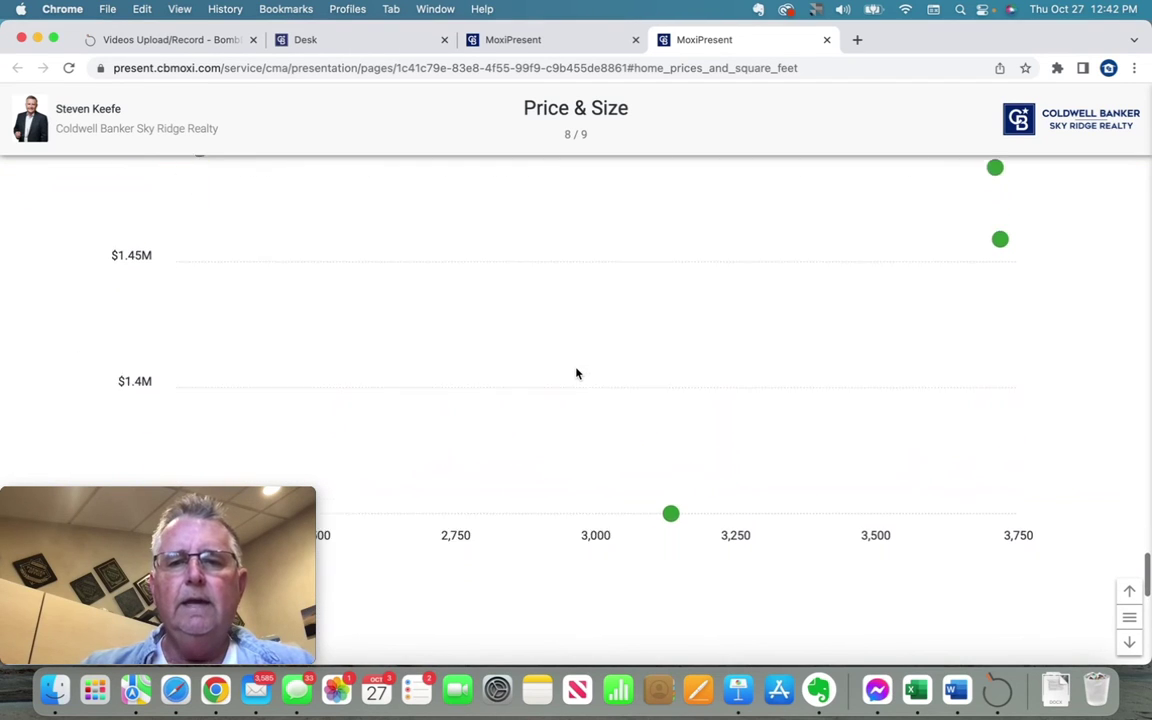
scroll(576, 373, "down", 5)
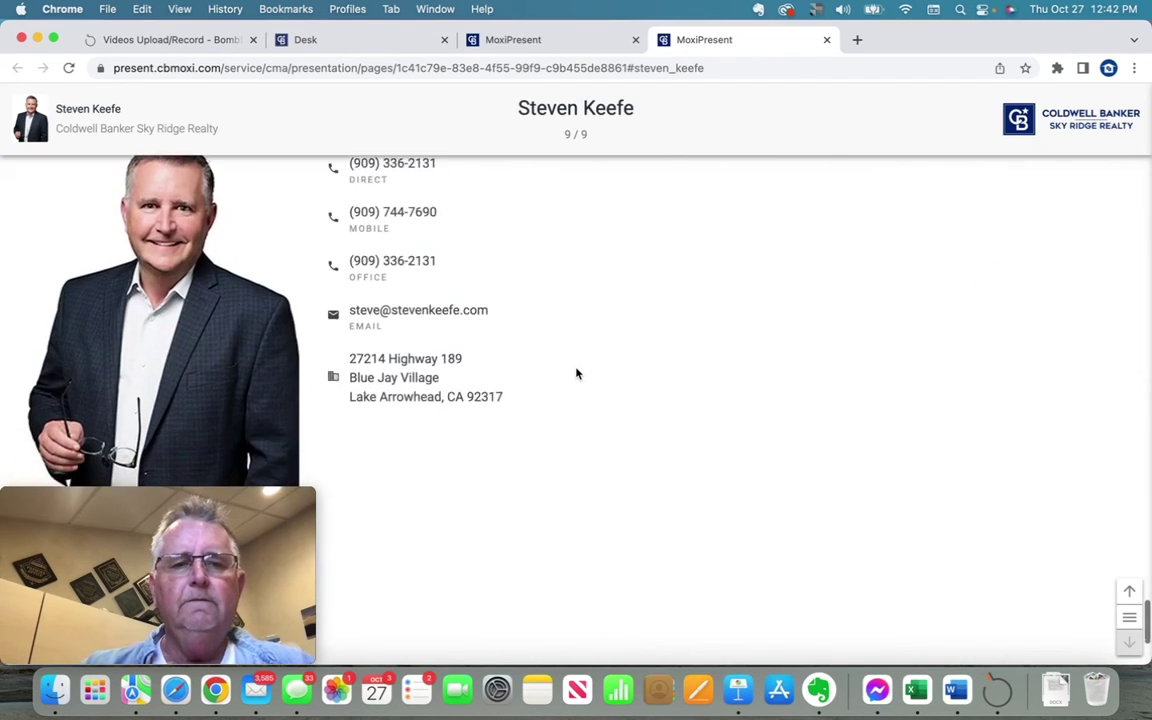
- Go back up through the presentation pages from the agent contact page to the cover page
scroll(576, 373, "up", 3)
scroll(576, 373, "up", 5)
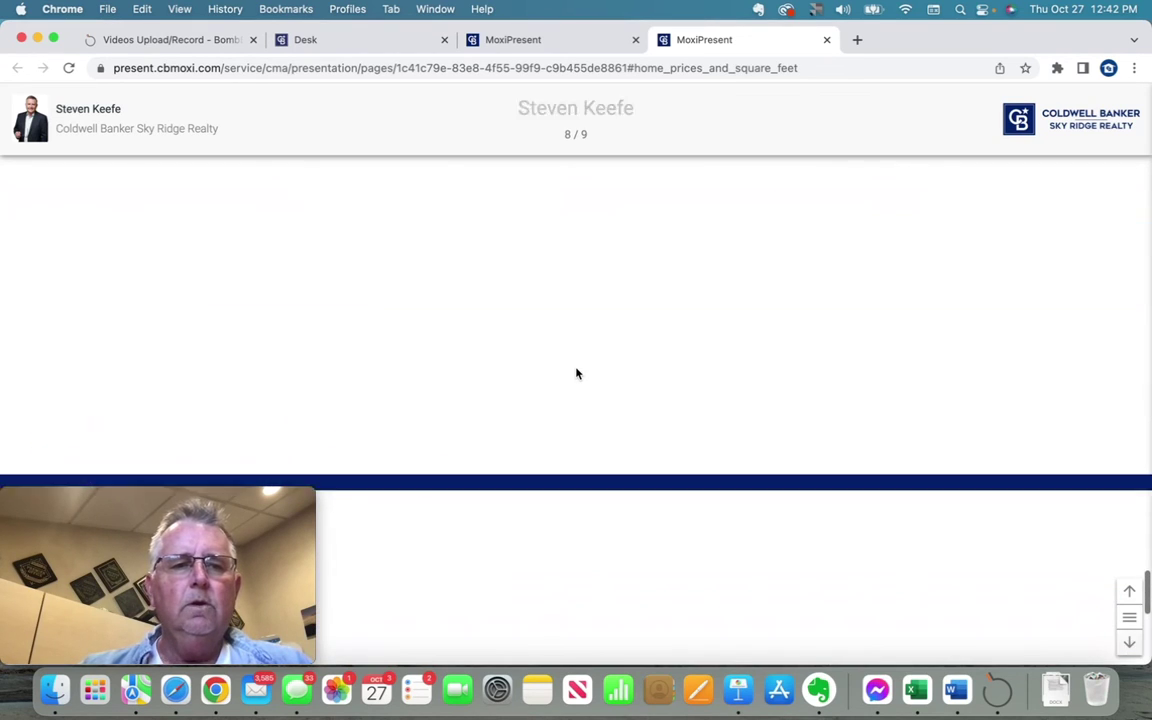
scroll(576, 373, "up", 10)
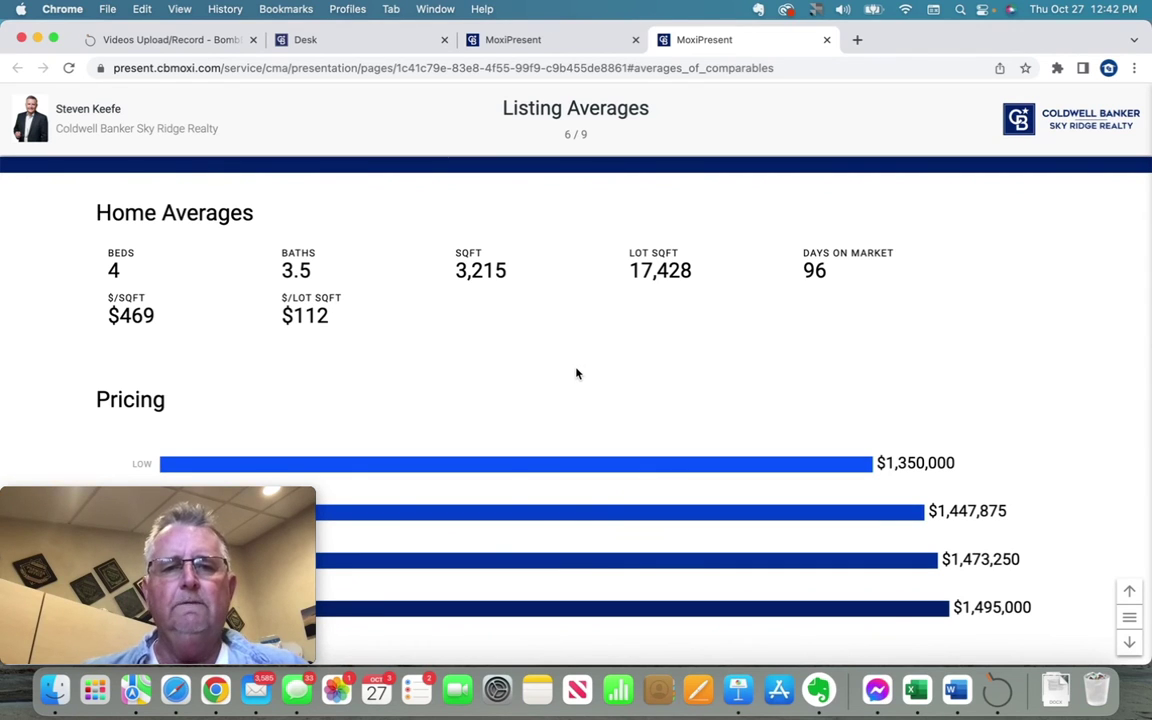
scroll(576, 373, "up", 10)
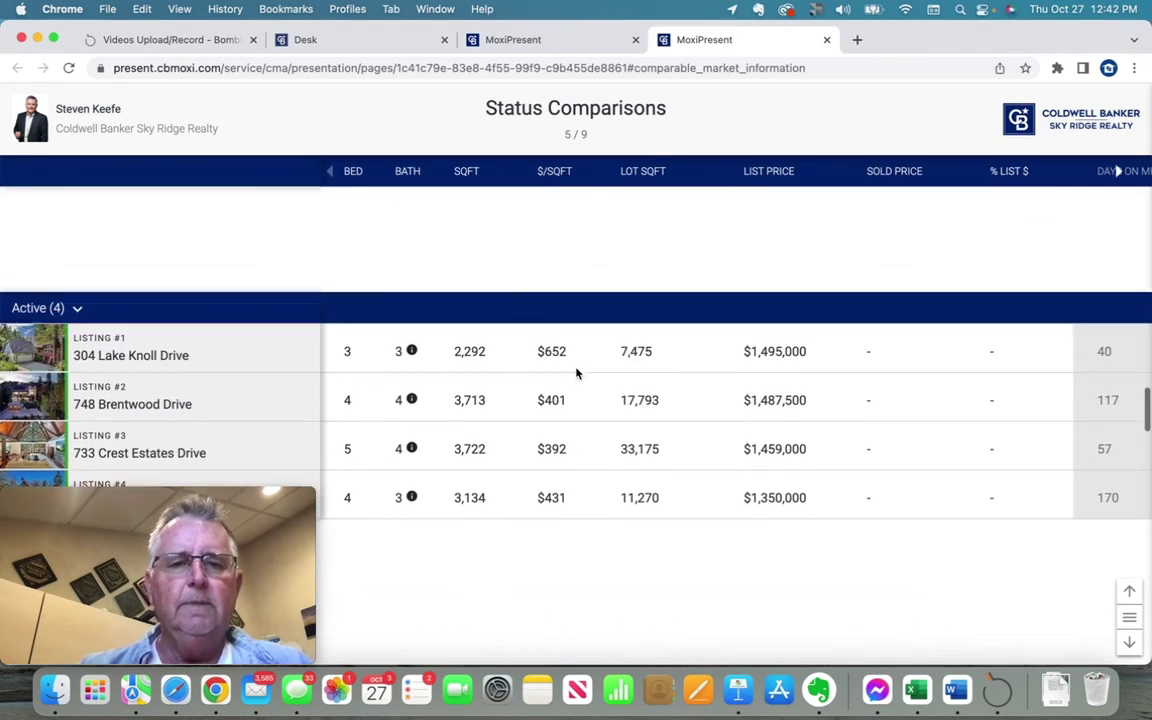
scroll(576, 373, "up", 10)
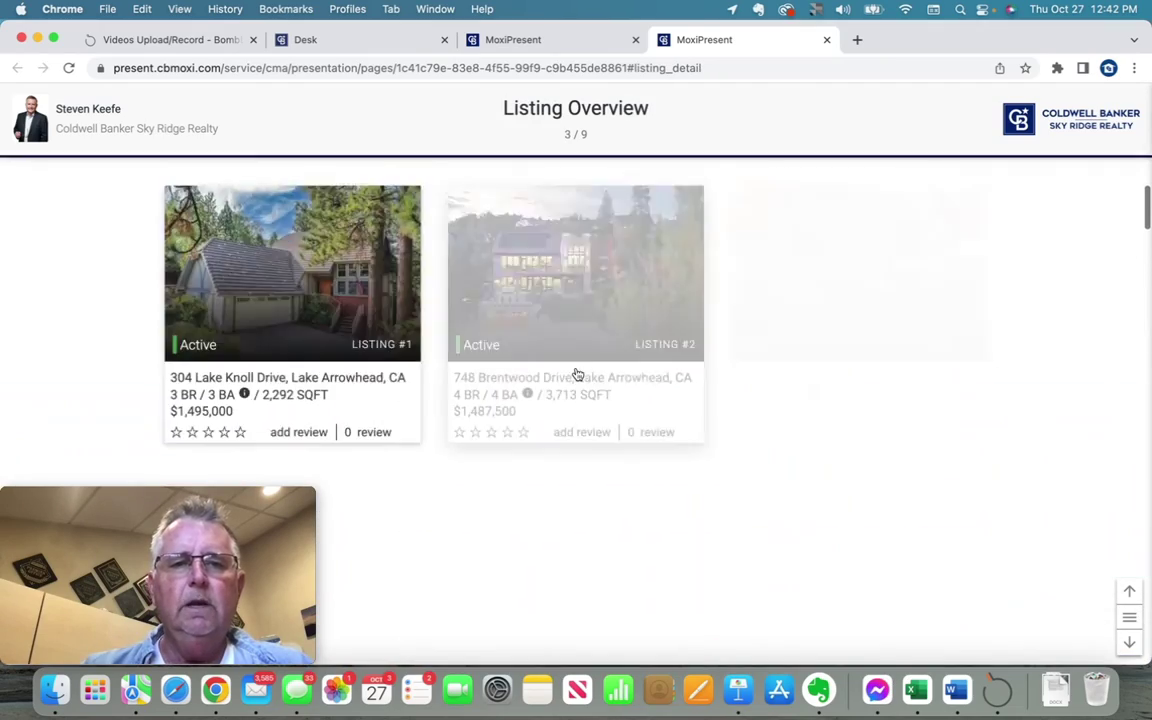
scroll(576, 373, "up", 10)
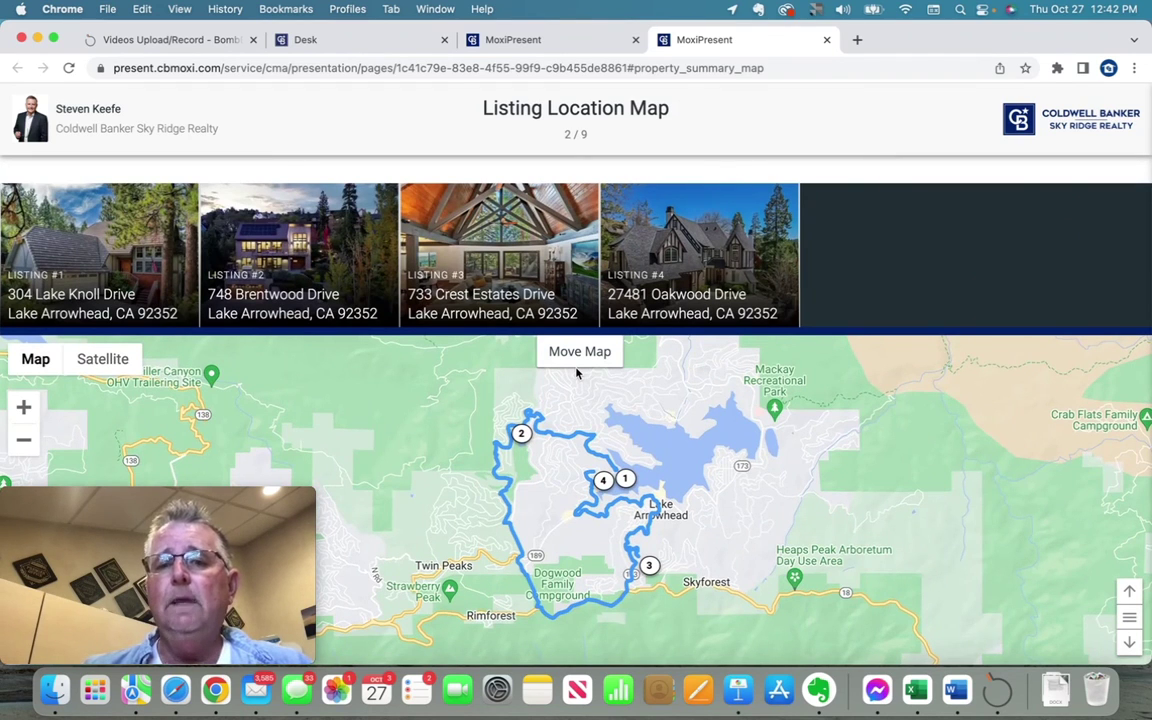
scroll(576, 373, "up", 10)
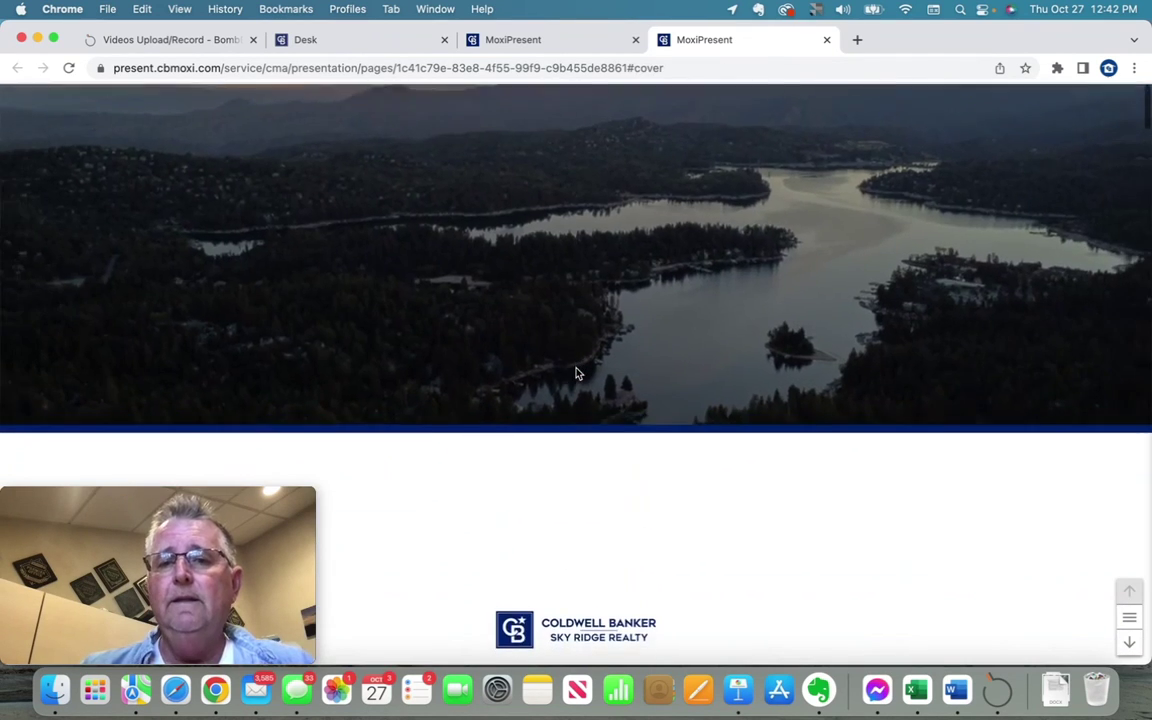
scroll(576, 373, "up", 3)
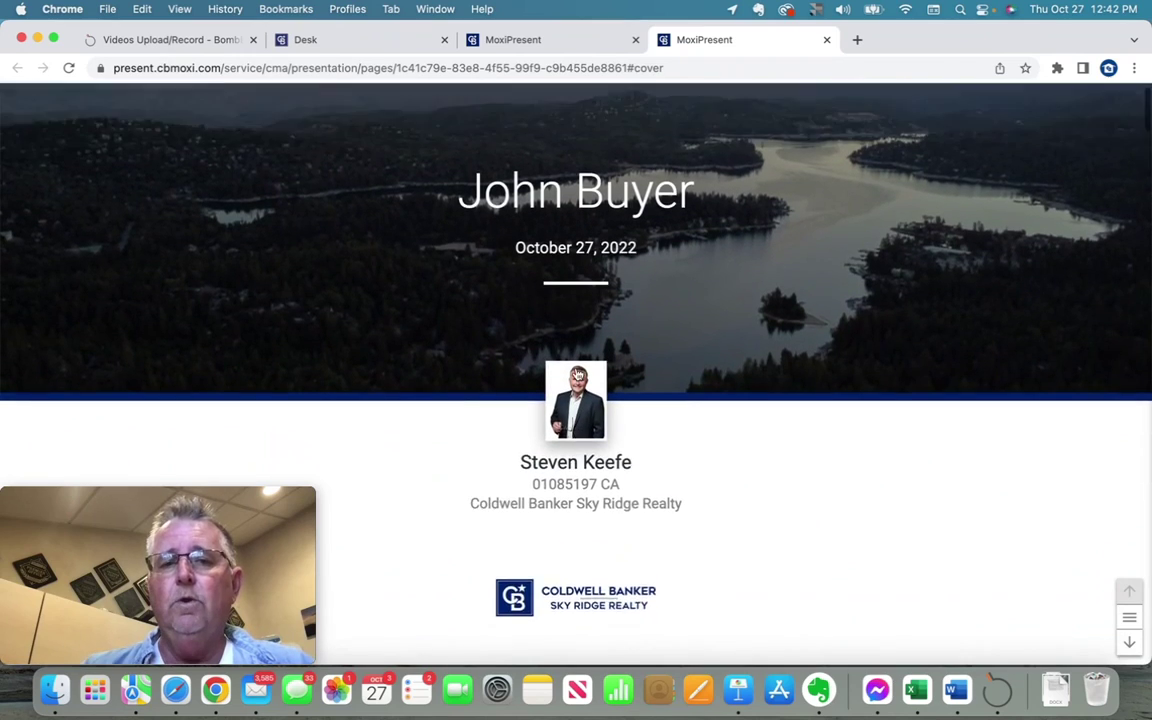
- Revisit the Listing Location Map and Listing Overview pages, ending back at the tour route map
scroll(770, 265, "down", 5)
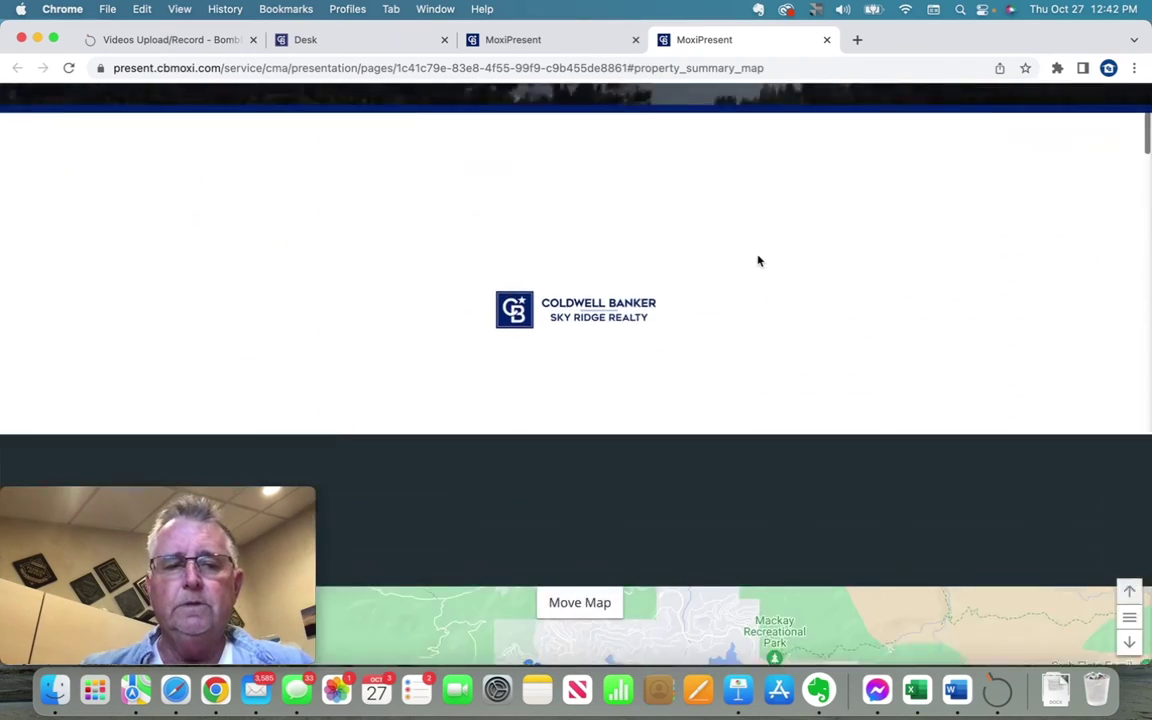
scroll(702, 348, "down", 4)
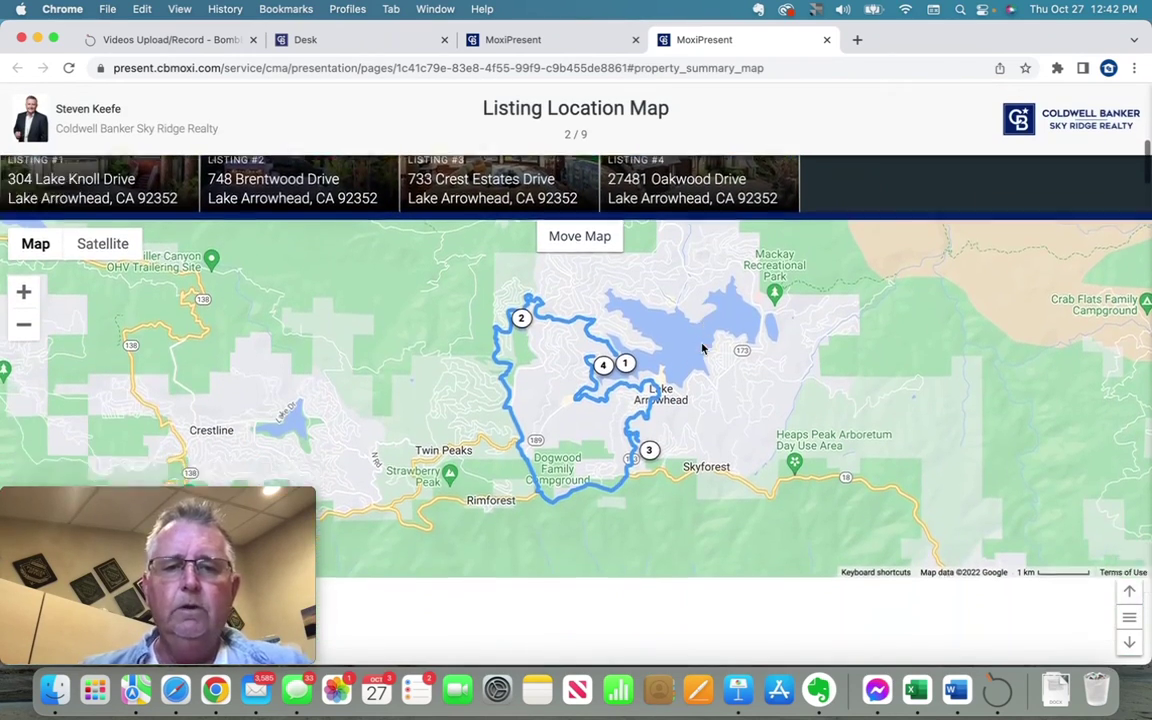
scroll(702, 348, "down", 6)
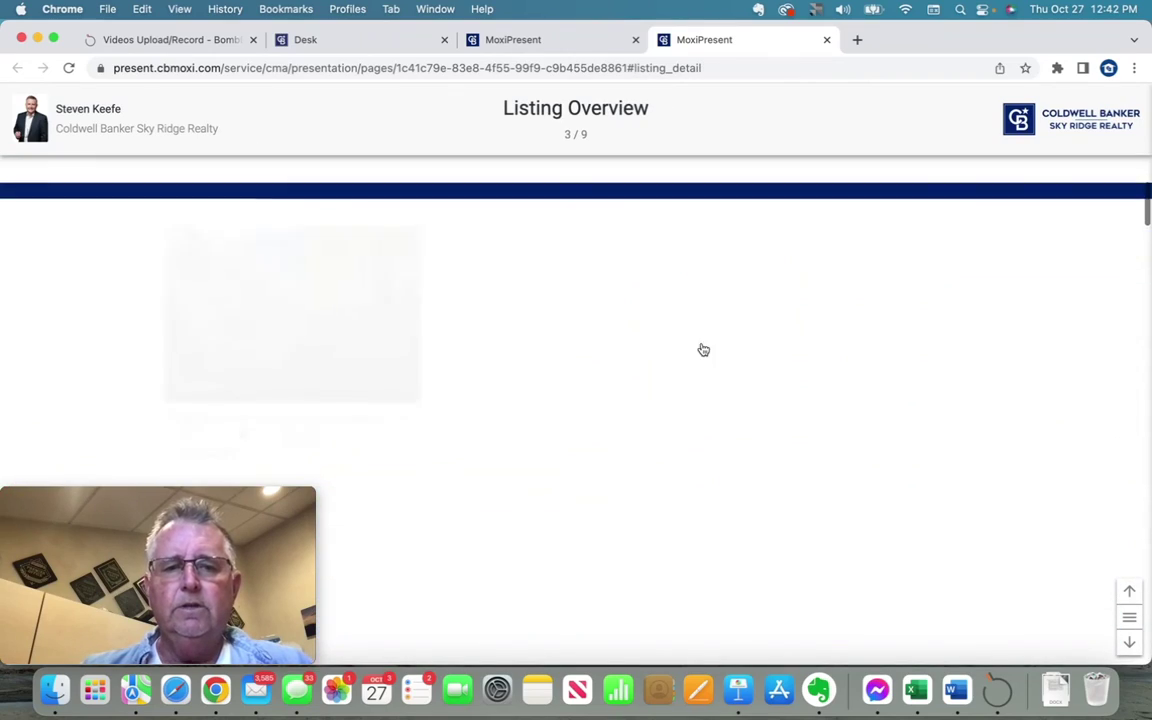
scroll(702, 348, "down", 6)
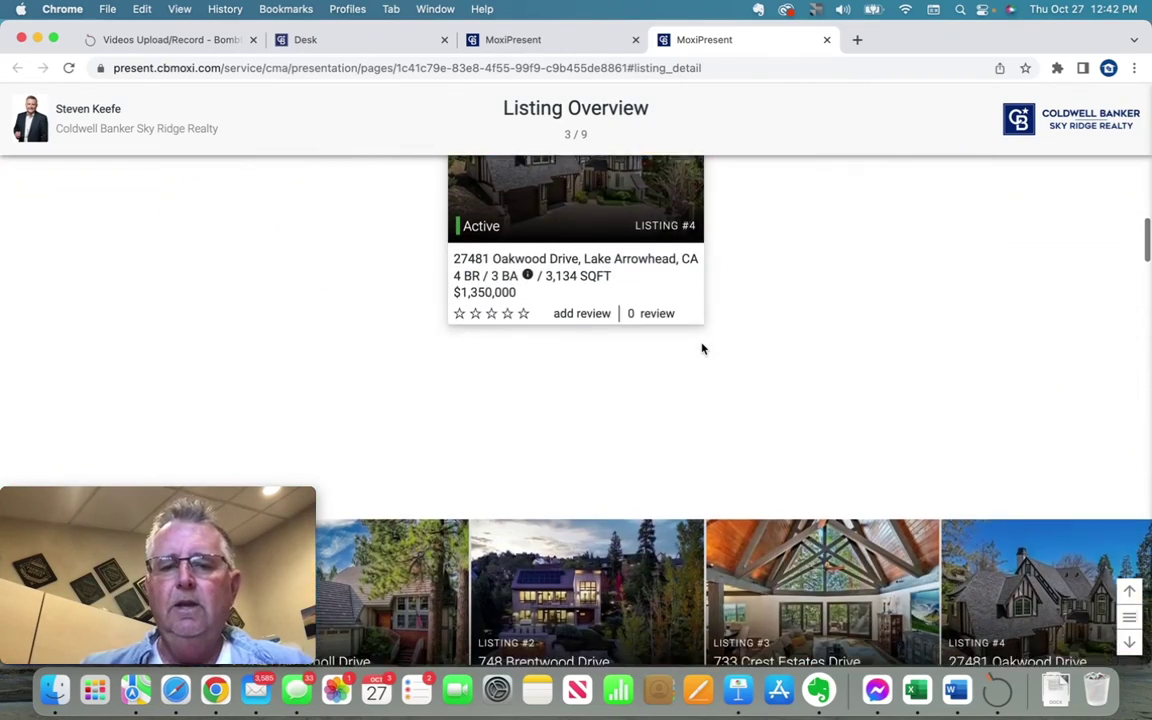
scroll(702, 340, "up", 5)
scroll(702, 342, "up", 5)
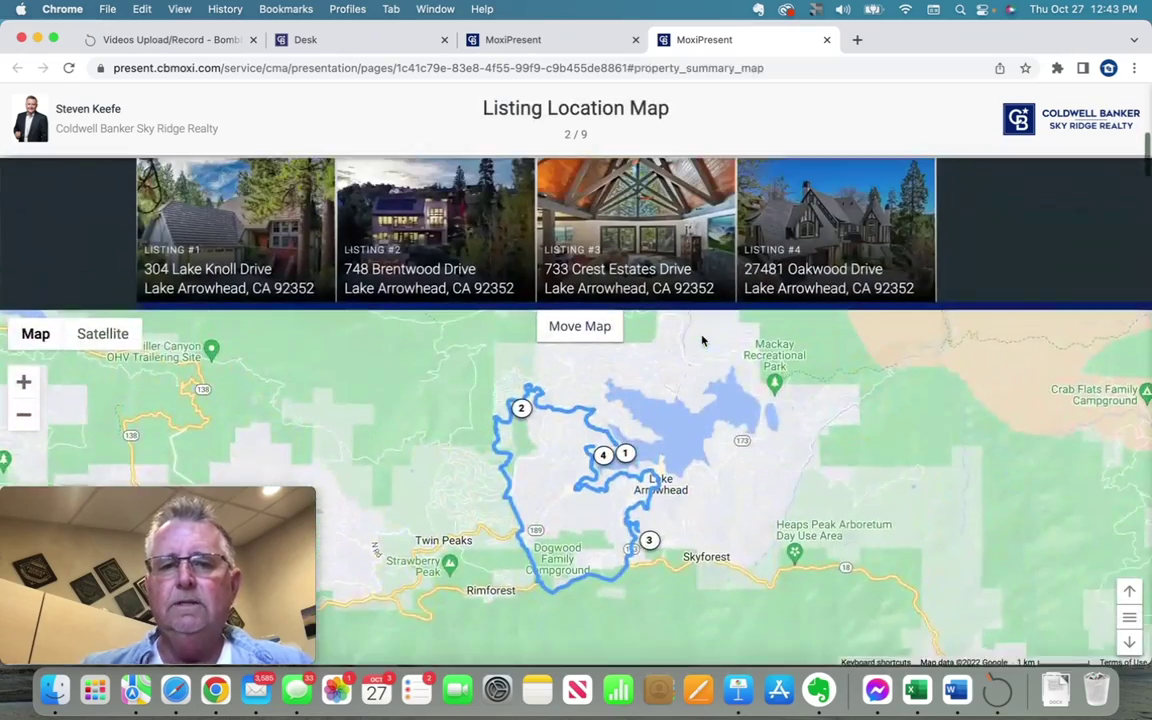